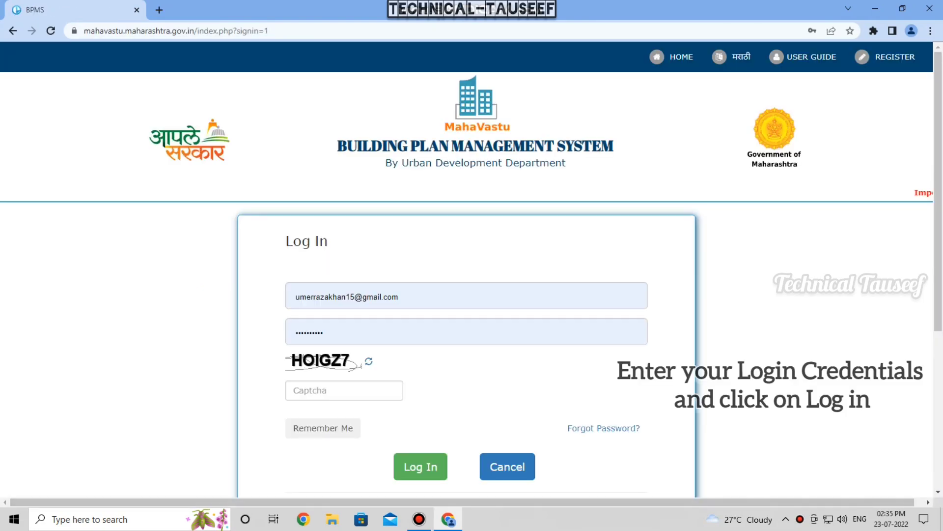
- Enter the captcha code HOIGZ7 on the MahaVastu BPMS login form
click(344, 390)
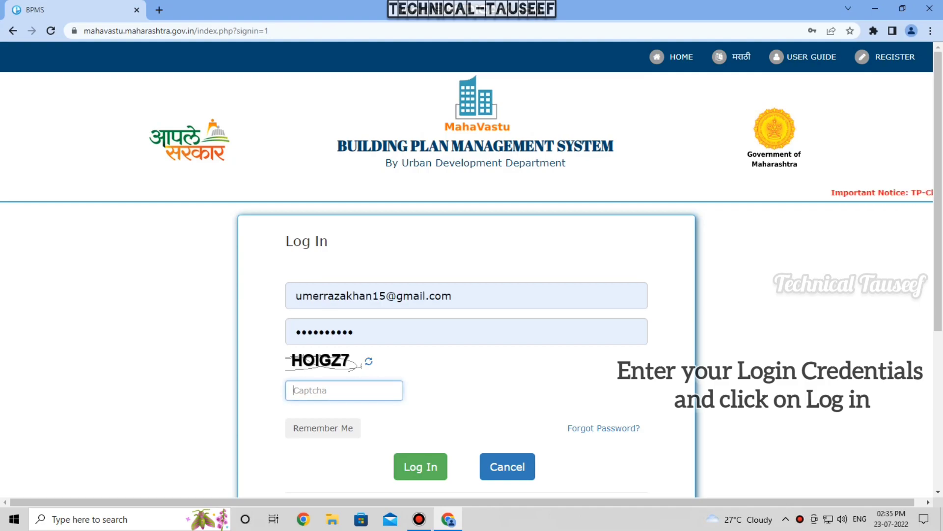
text(HO)
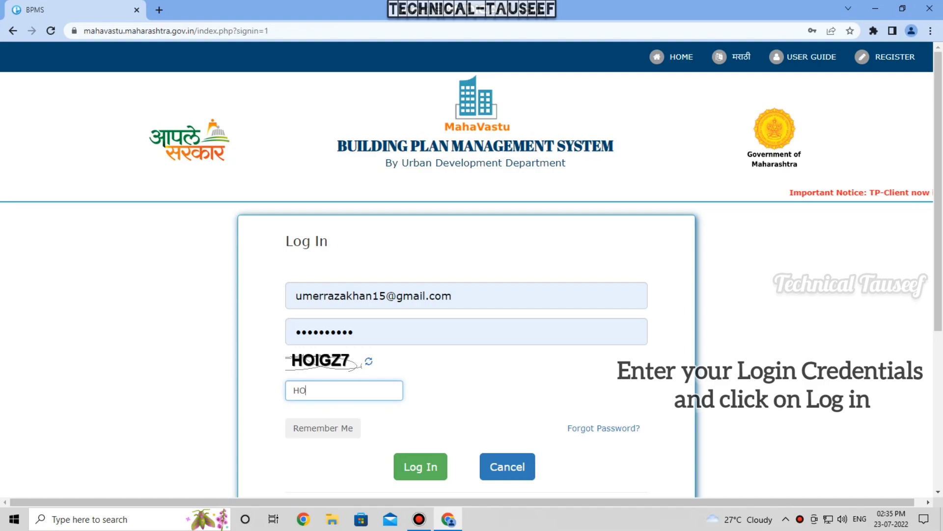
text(I)
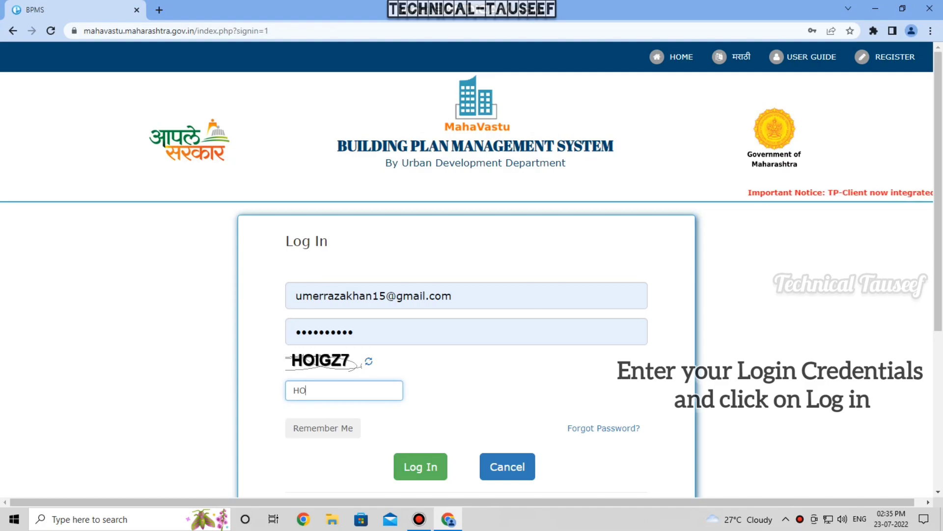
text(G)
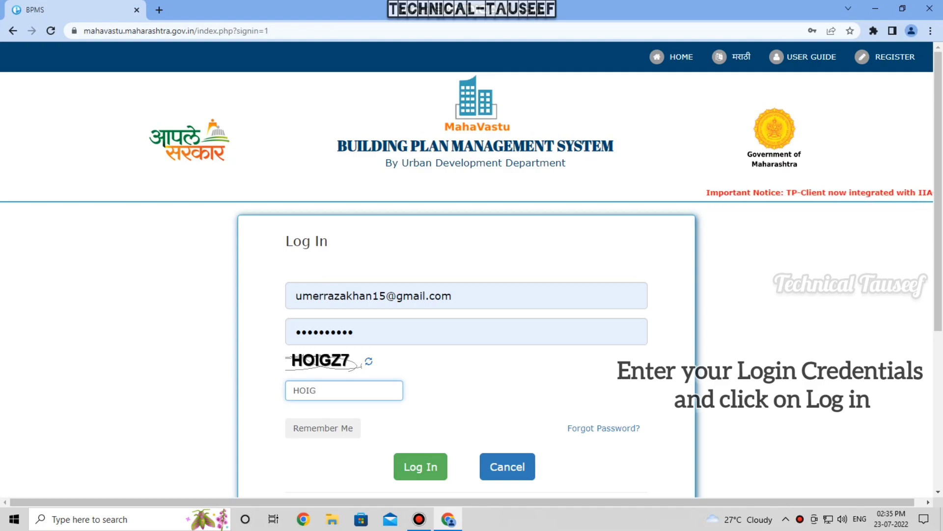
text(Z7)
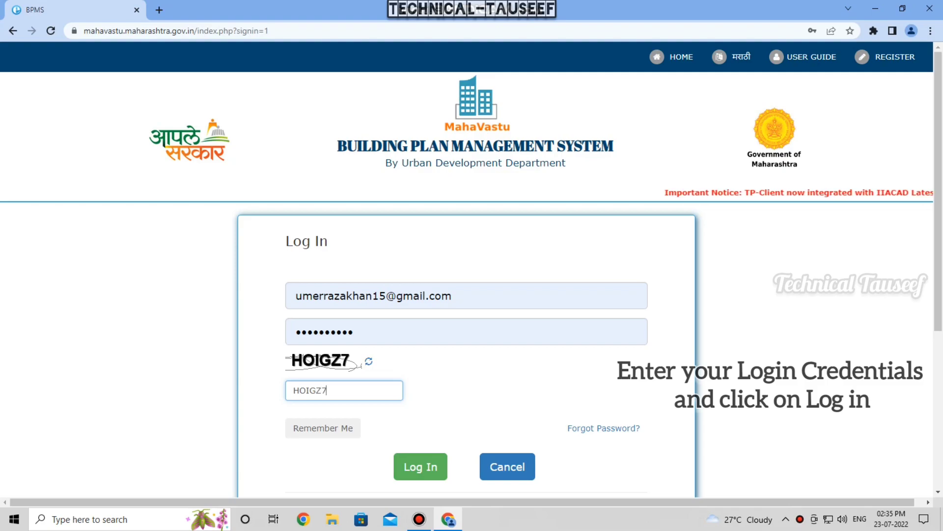
- Log in, submit Yavatmal Municipal Council as the ULB, and scroll to the Download menu
click(421, 466)
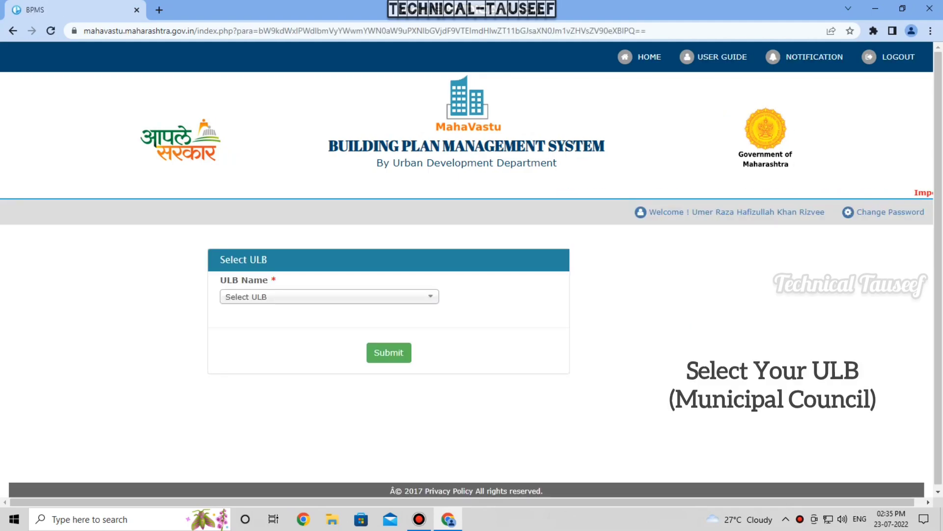
click(330, 297)
key(Down)
key(Down)
key(Down)
key(Down)
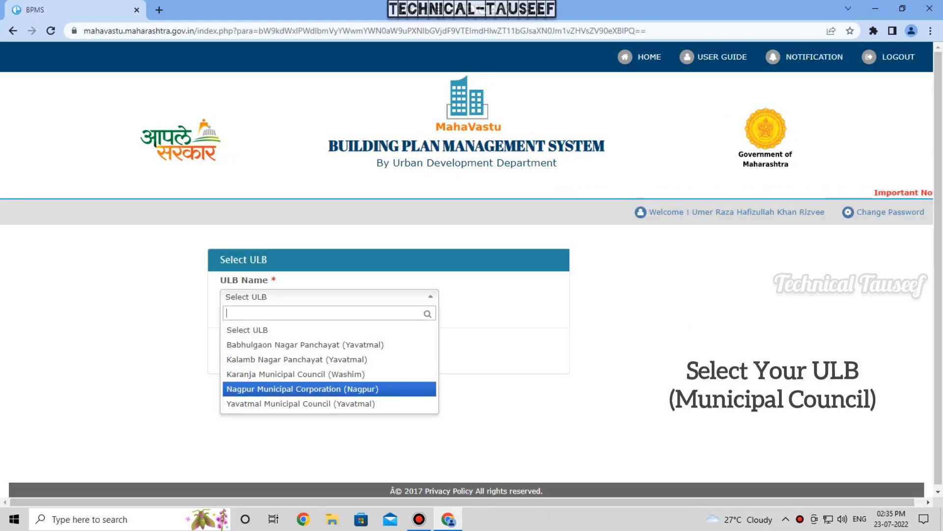
key(Down)
click(329, 403)
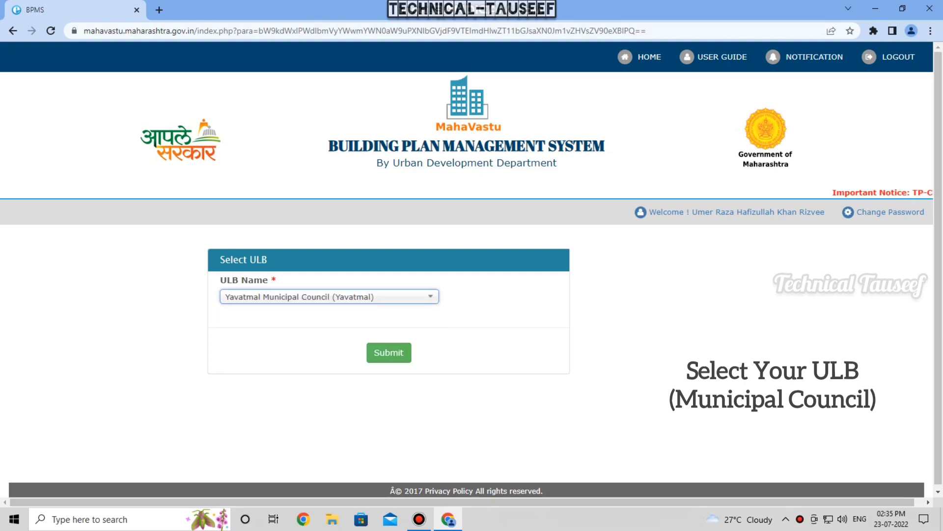
click(389, 353)
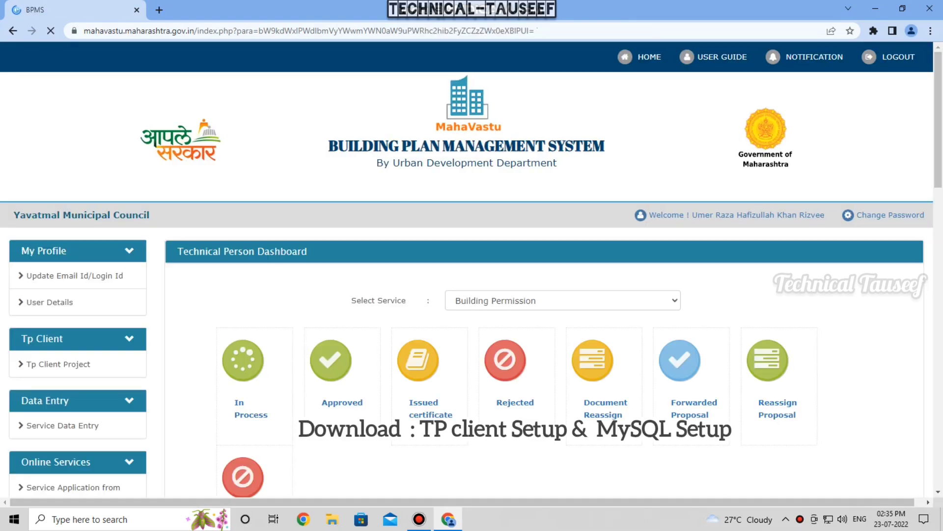
scroll(471, 275, down, 5)
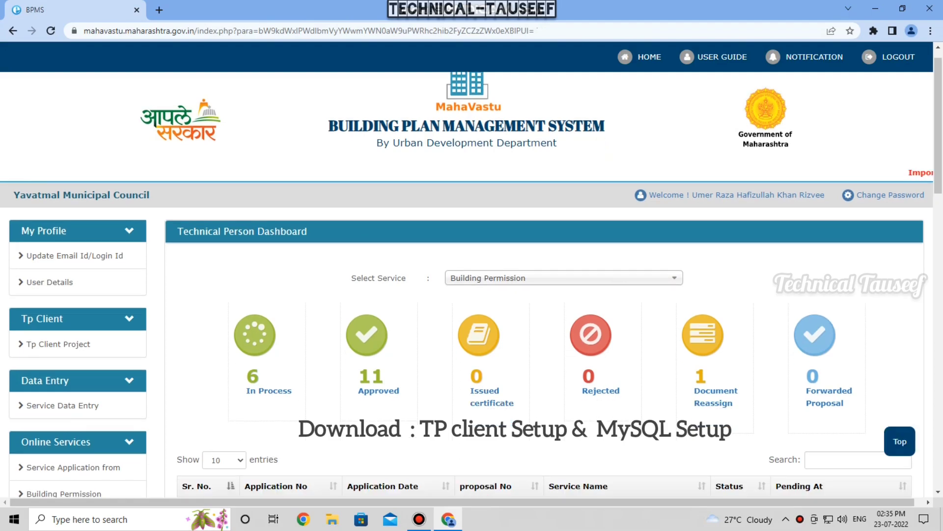
scroll(472, 284, down, 8)
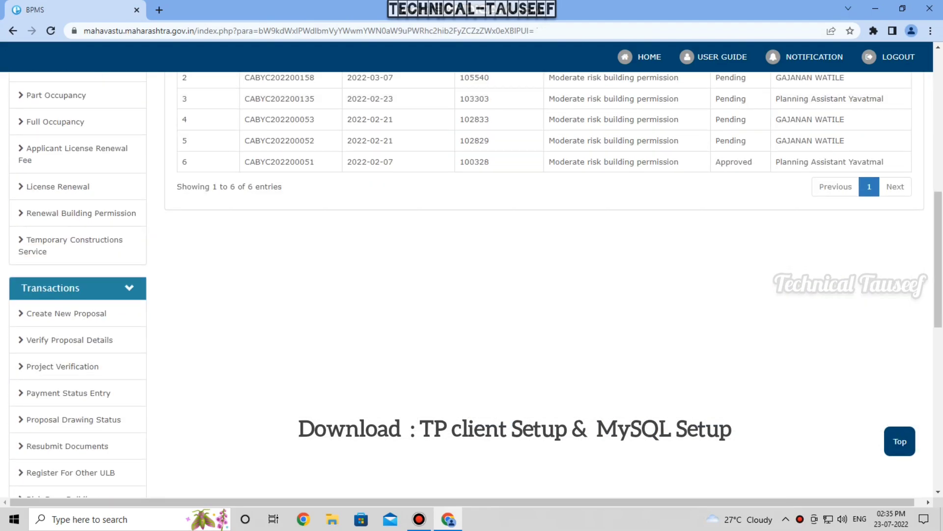
scroll(471, 285, down, 8)
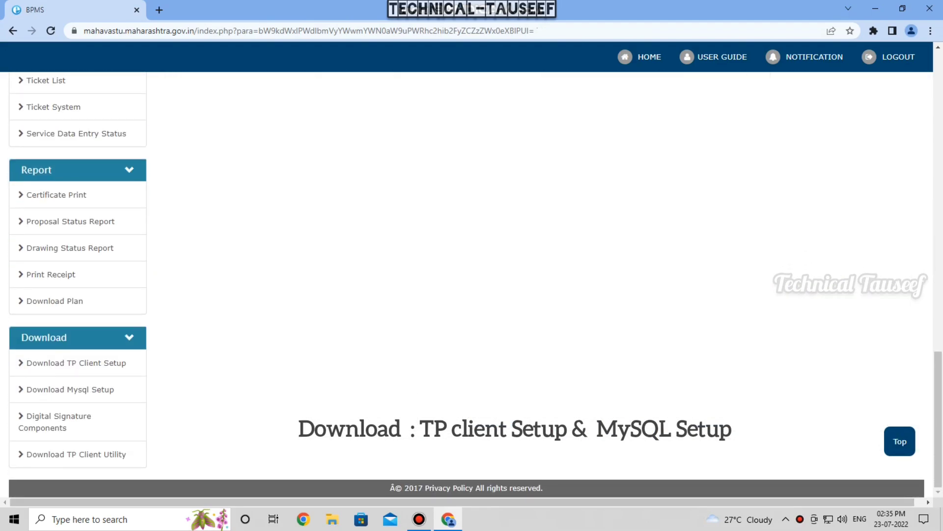
- Download TpClient_setup.zip from the Download TP Client Setup page
click(76, 362)
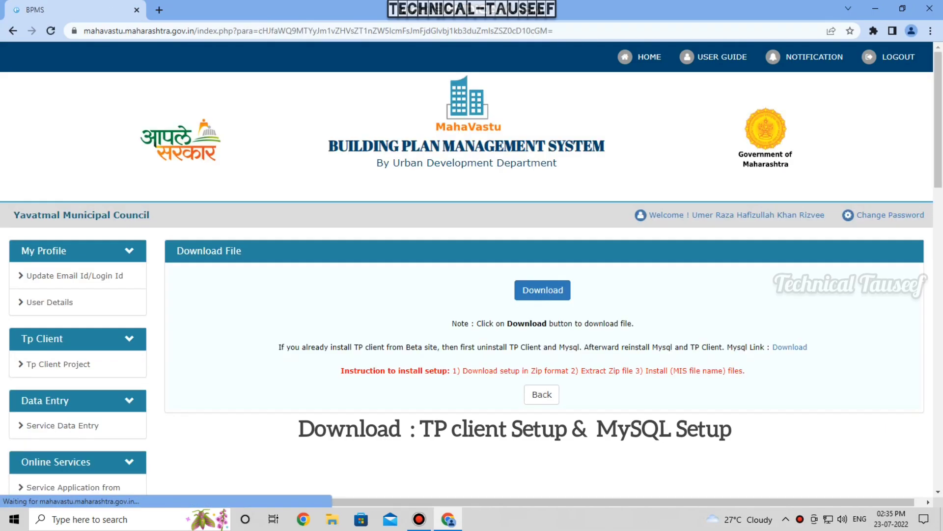
click(542, 290)
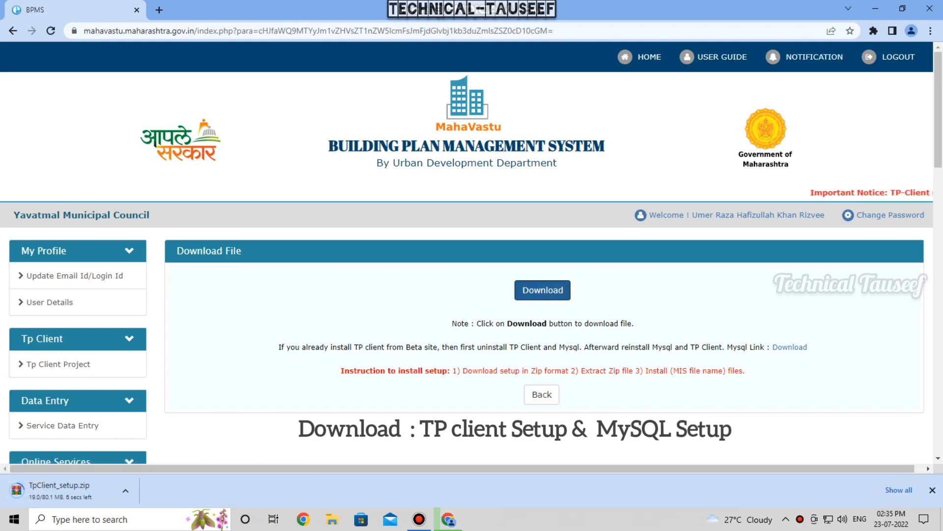
scroll(467, 268, down, 3)
scroll(467, 267, down, 10)
scroll(467, 268, down, 13)
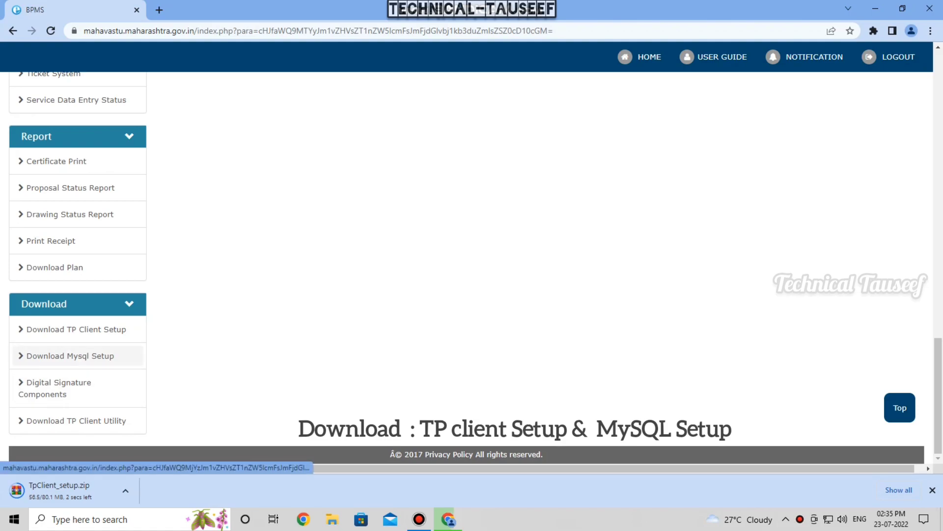
- Download mysql_setup.zip from the Download Mysql Setup page, then minimise Chrome to the desktop
click(70, 355)
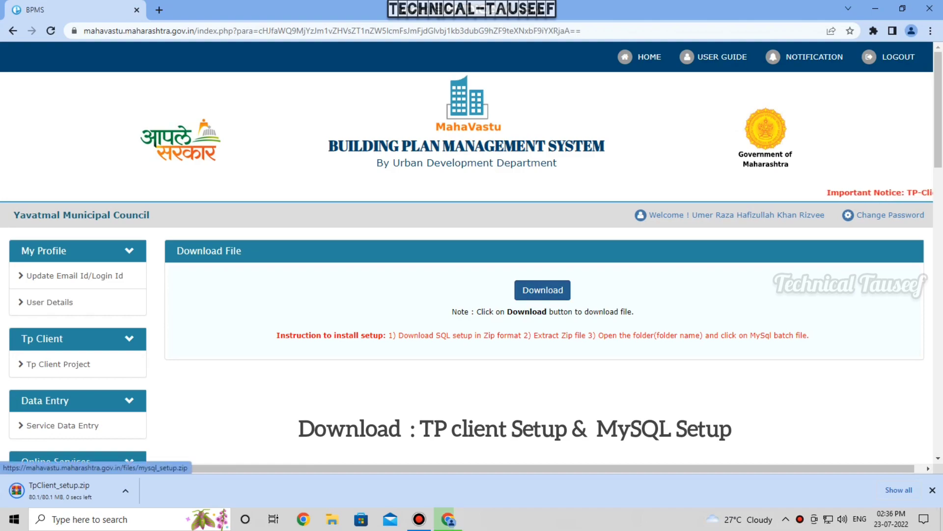
click(542, 290)
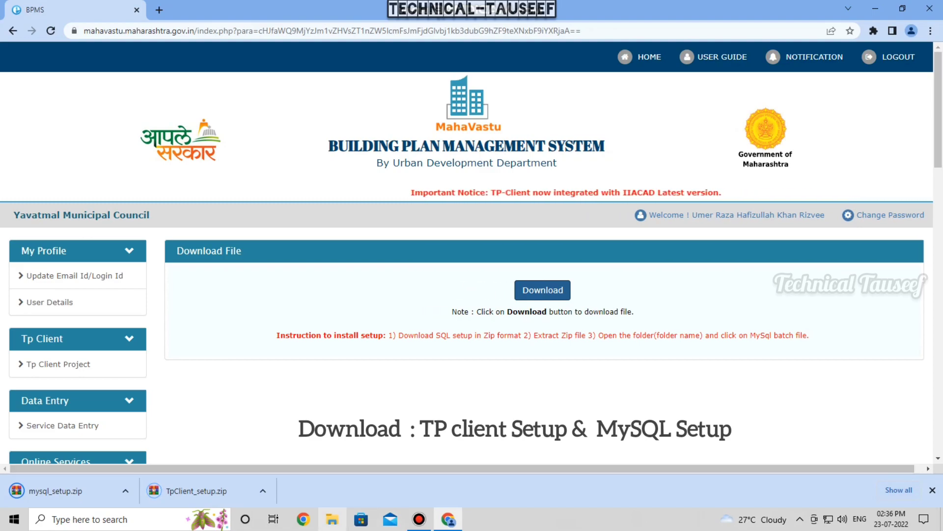
click(942, 520)
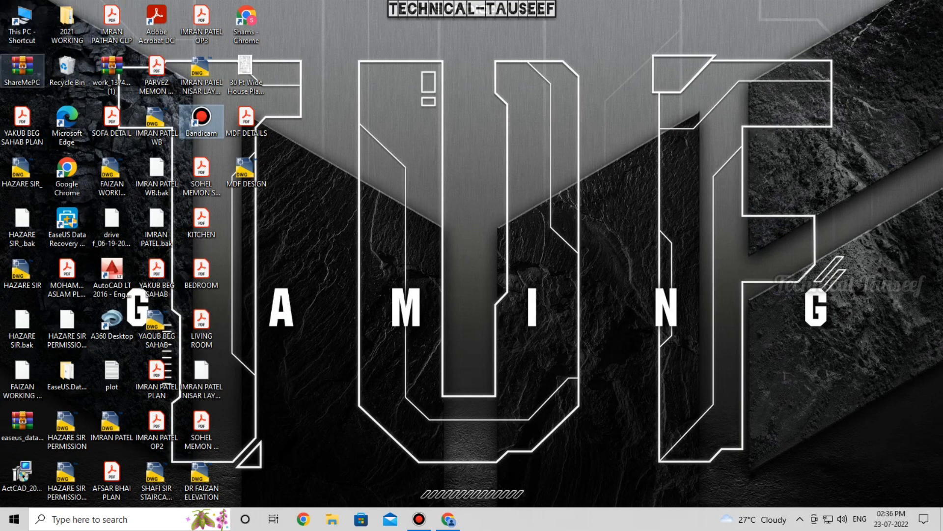
- Select both zip archives in This PC > Downloads and use Extract Here on them
double_click(22, 25)
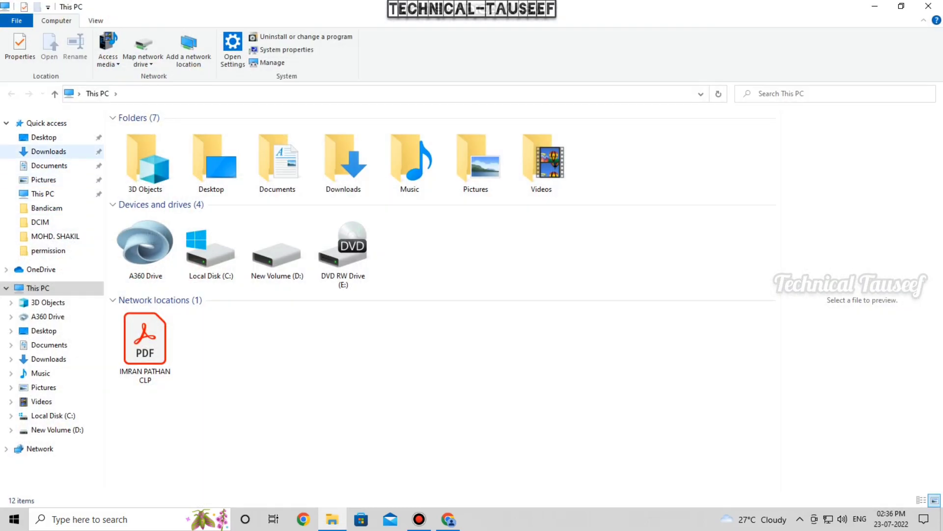
click(49, 151)
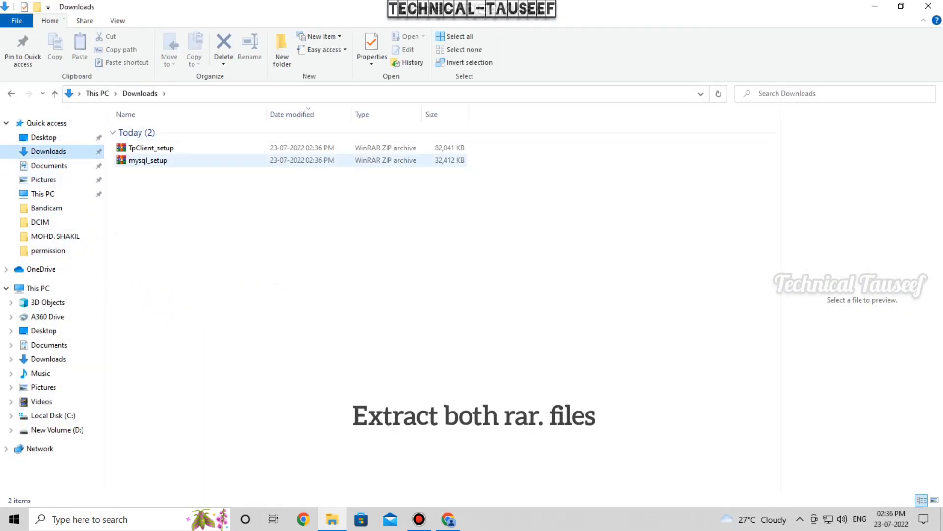
drag(160, 190, 152, 149)
right_click(140, 156)
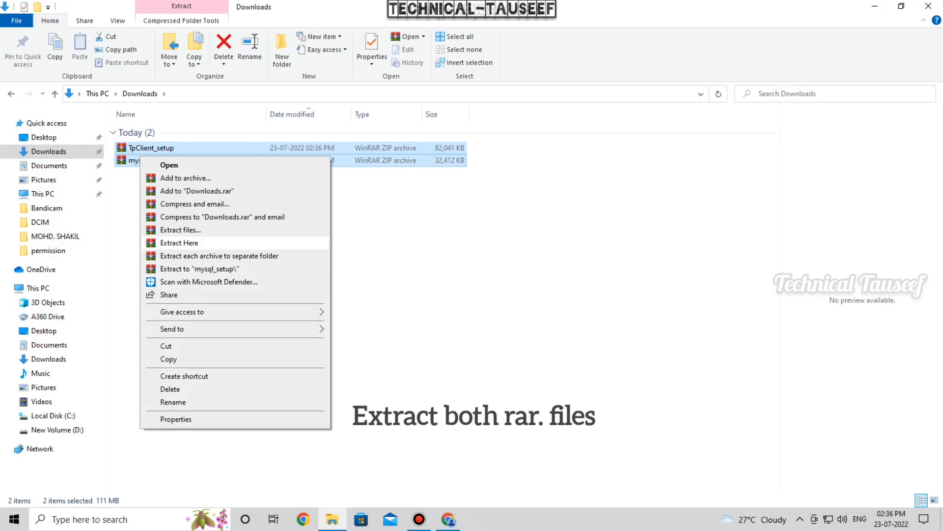
click(180, 242)
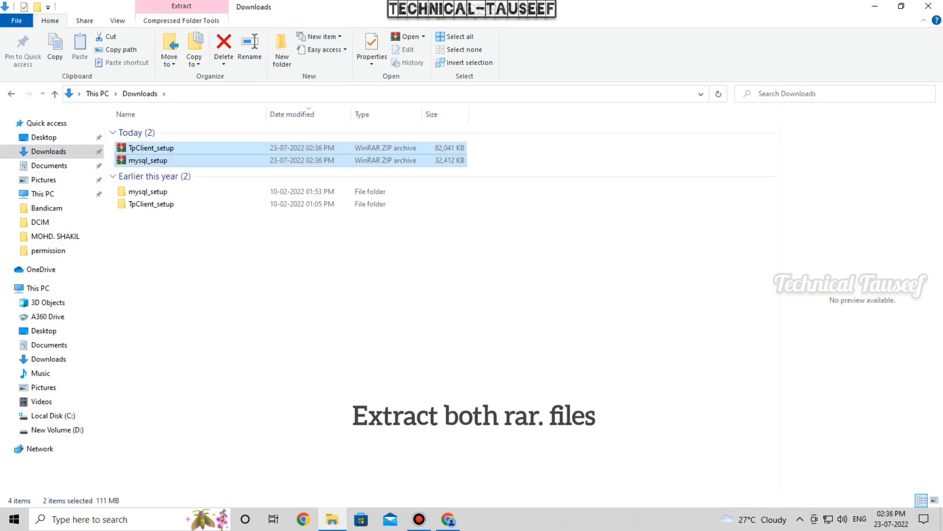
- Run setup from the extracted TpClient_setup folder as administrator
click(231, 266)
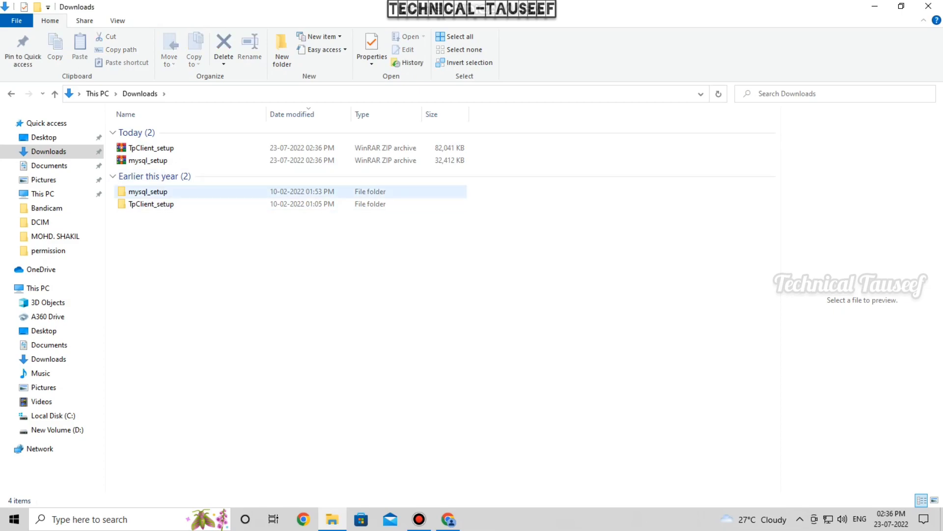
double_click(148, 203)
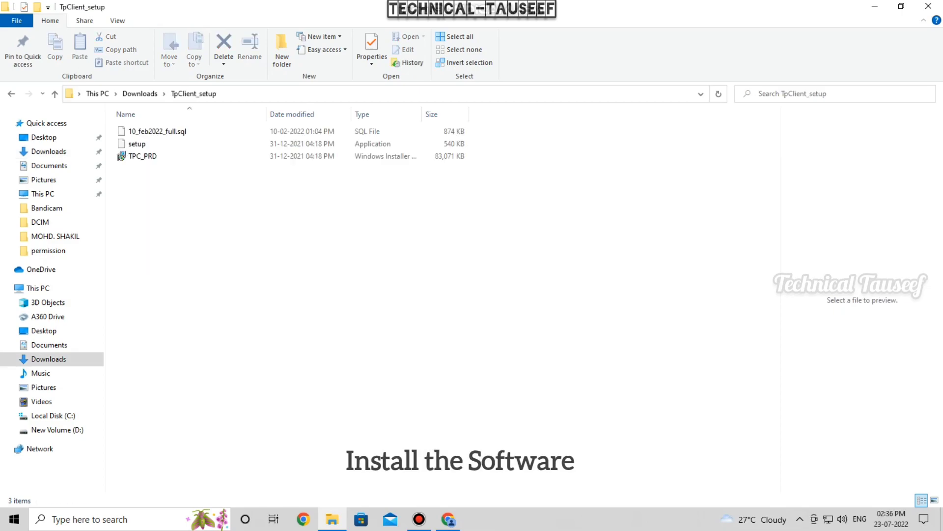
double_click(138, 144)
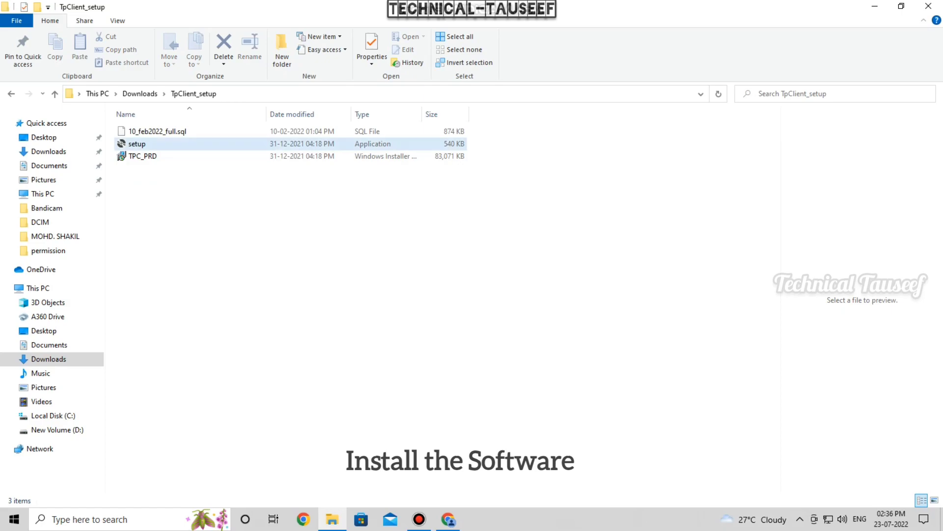
right_click(158, 148)
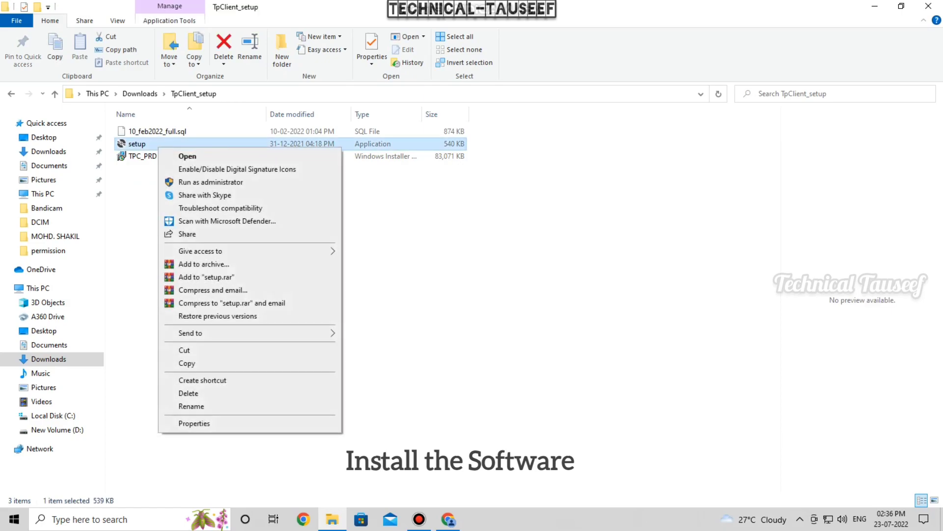
click(210, 182)
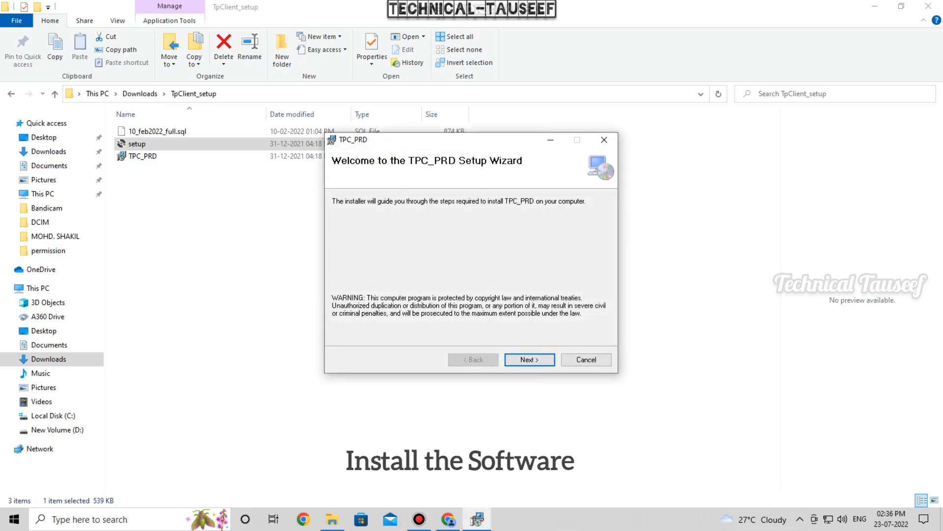
- Install TPC_PRD to C:\Program Files\TP Client\TPC_PRD\ with defaults and close the wizard
click(529, 360)
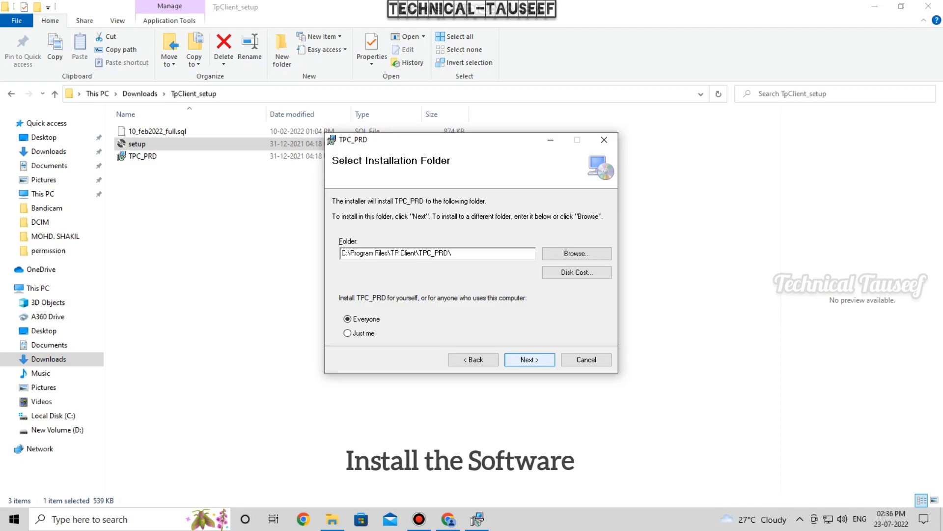
key(Return)
key(Return)
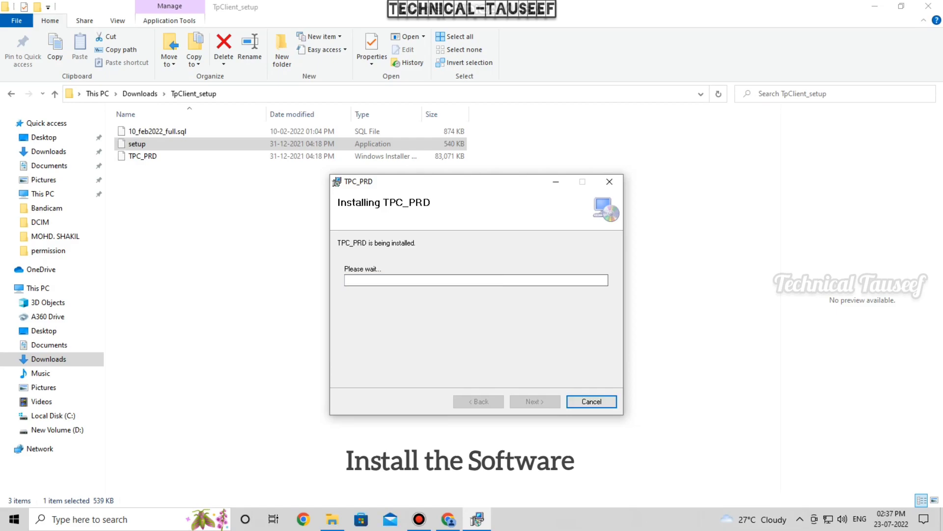
key(Return)
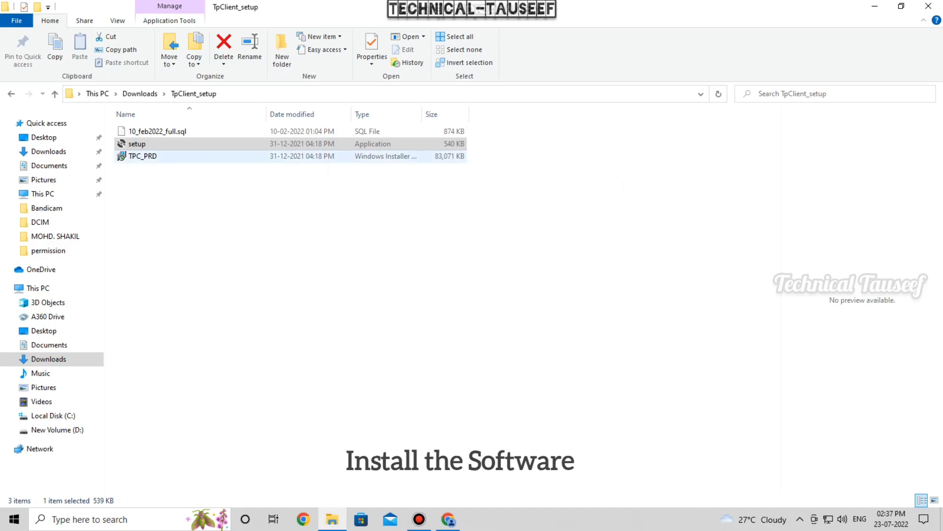
- Run TPC_PRD.msi through to completion, close it, and go back to Downloads
double_click(143, 156)
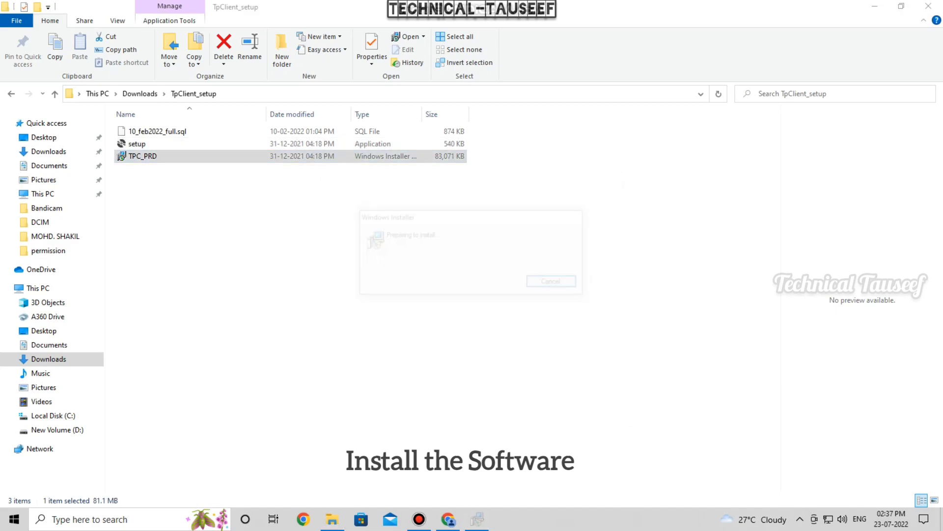
key(Return)
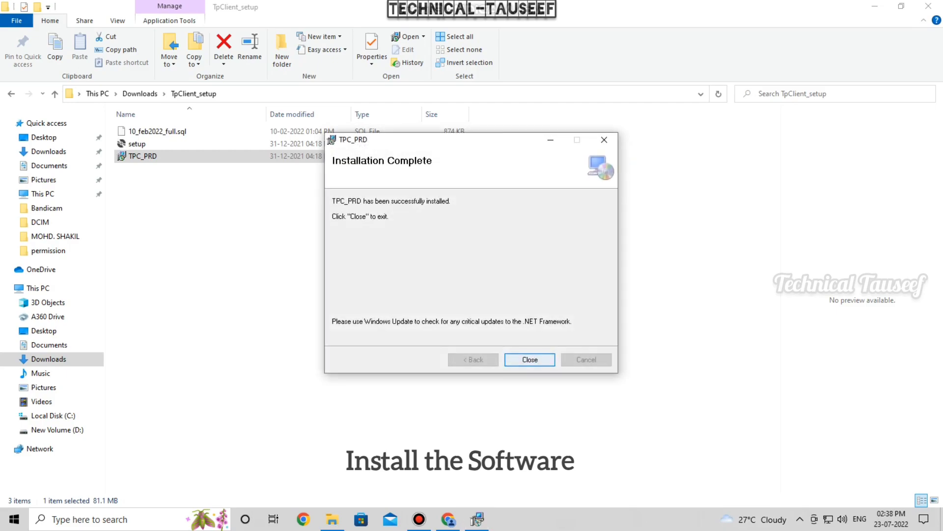
key(Return)
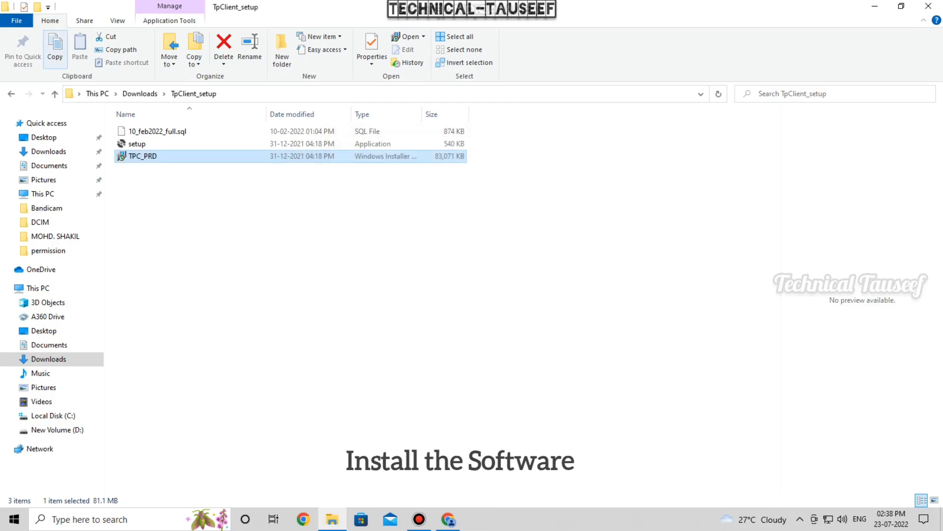
key(alt+Left)
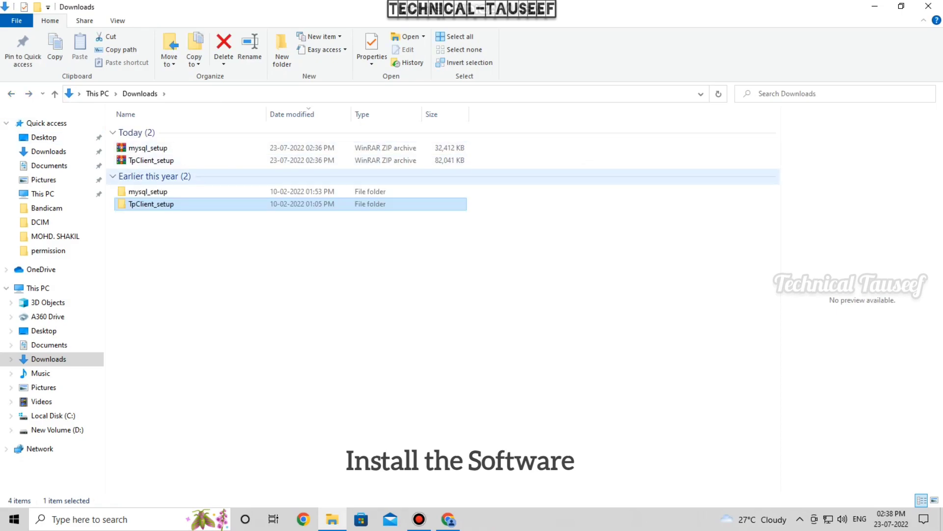
- Open the mysql_setup folder and launch the mysql-5.5.28-winx64 installer
click(148, 192)
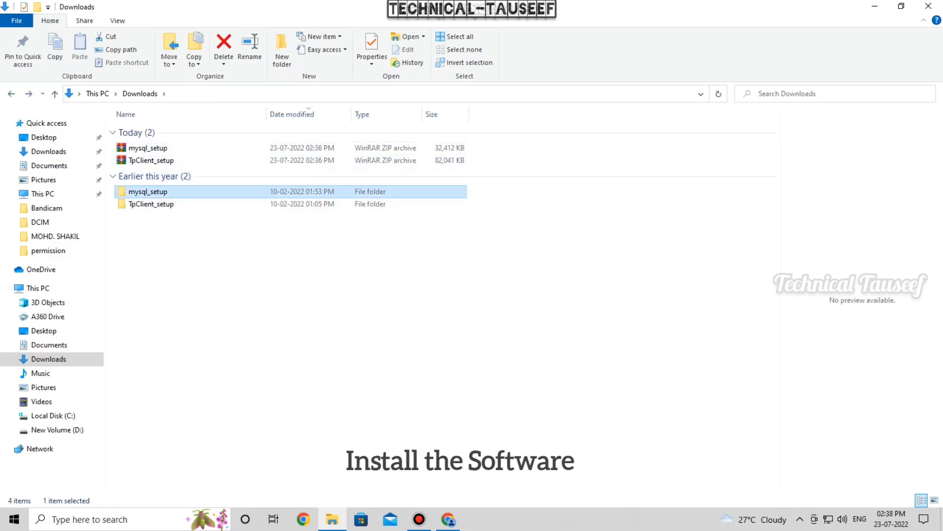
double_click(148, 192)
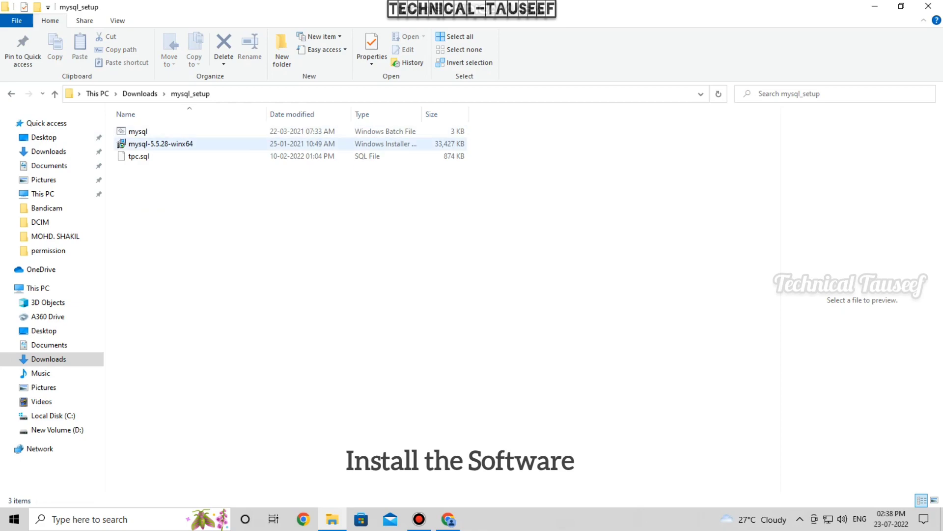
click(160, 144)
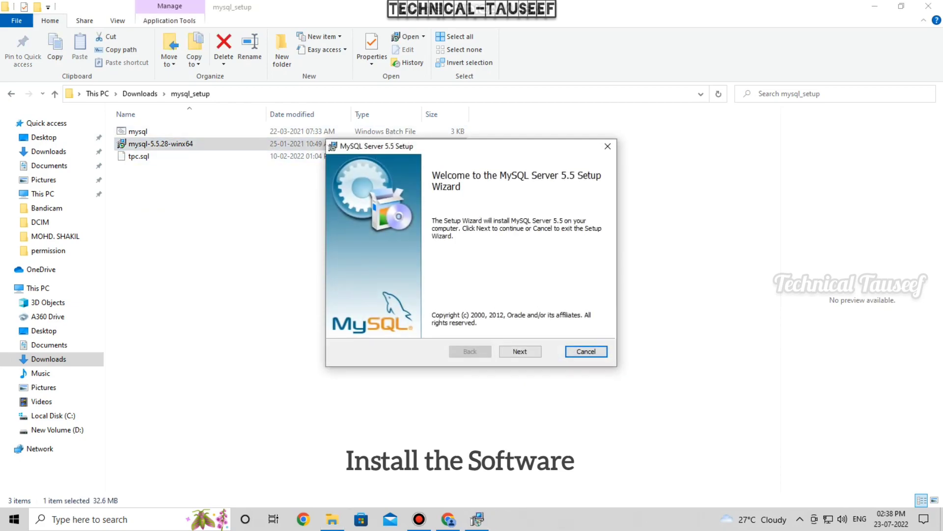
- Accept the licence, install with the Typical setup, and skip the Enterprise pages to finish
click(520, 351)
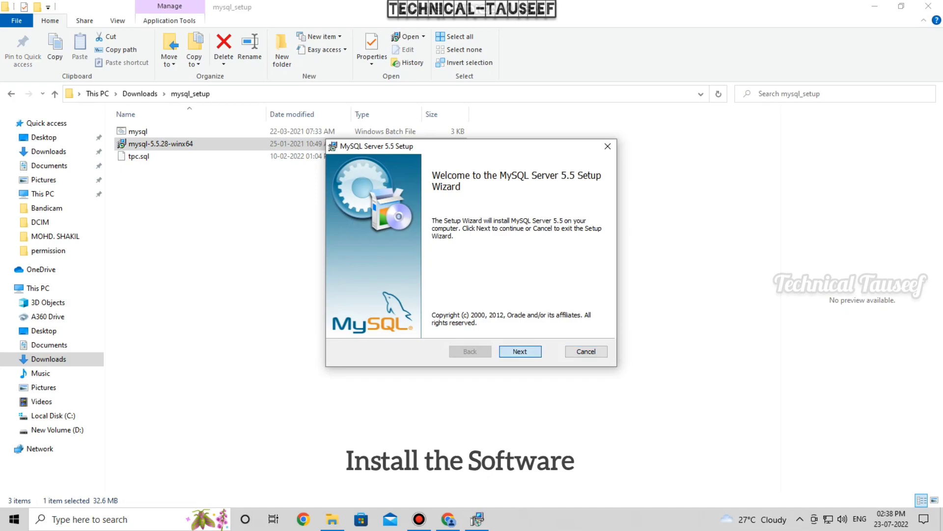
click(346, 324)
click(533, 351)
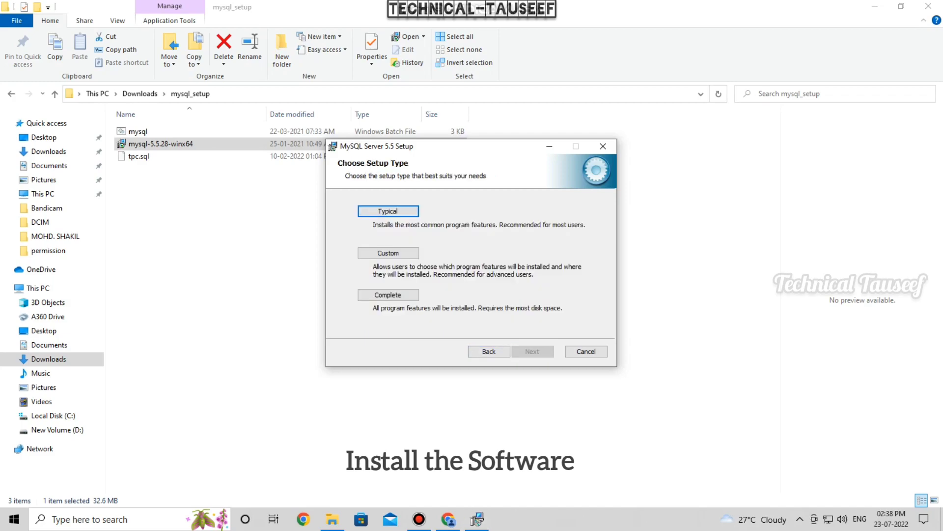
click(389, 211)
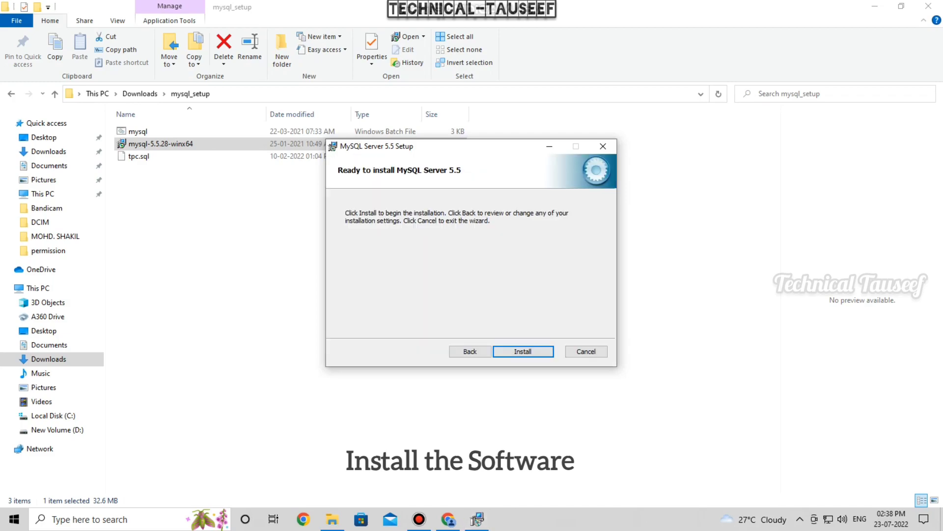
click(522, 352)
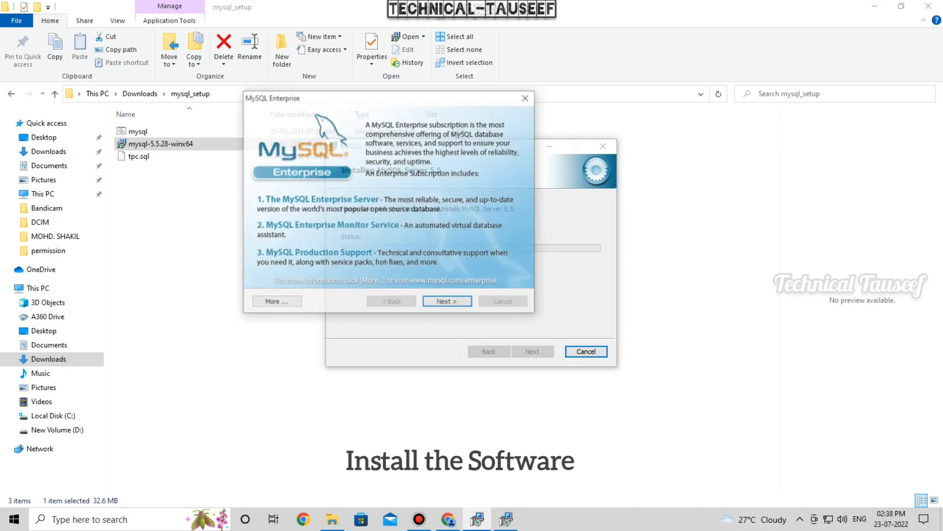
click(448, 304)
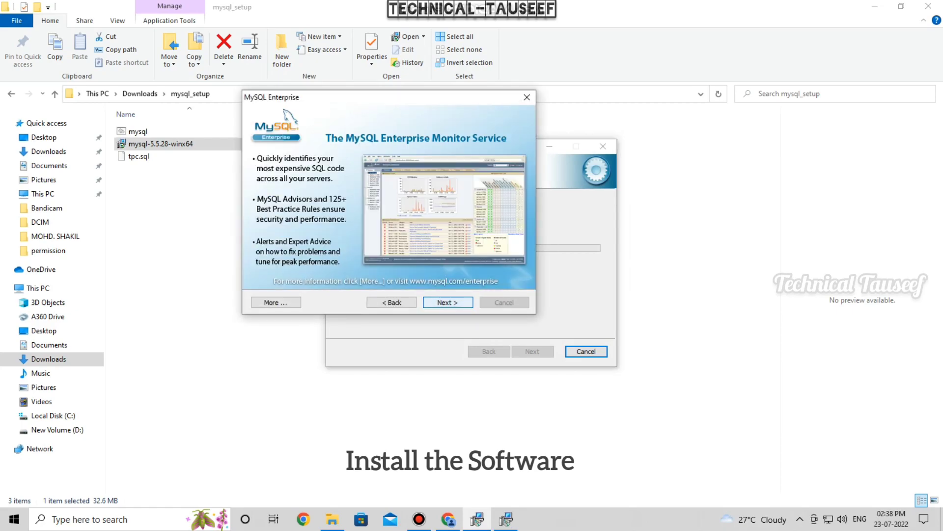
click(448, 303)
click(533, 351)
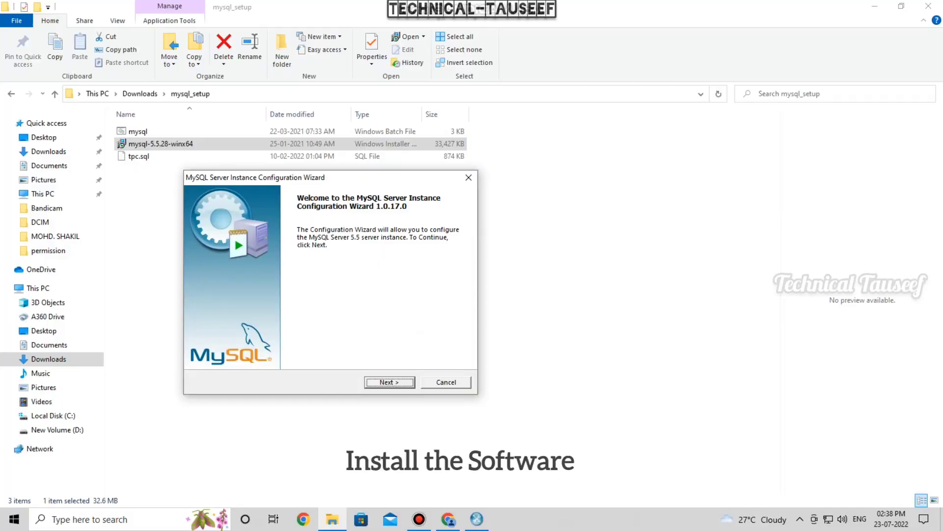
- Keep Multifunctional Database, default InnoDB location, port 3306 and standard character set
key(Return)
key(Return)
key(Return)
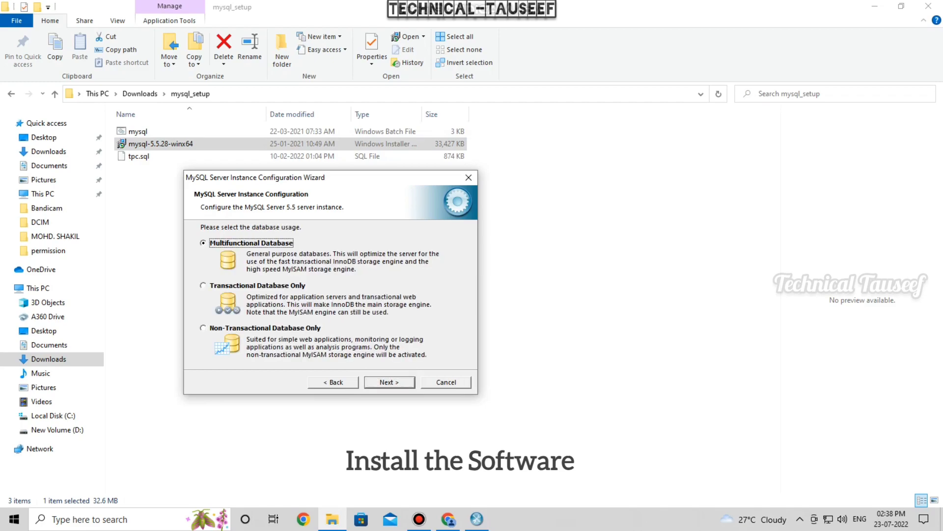
key(Return)
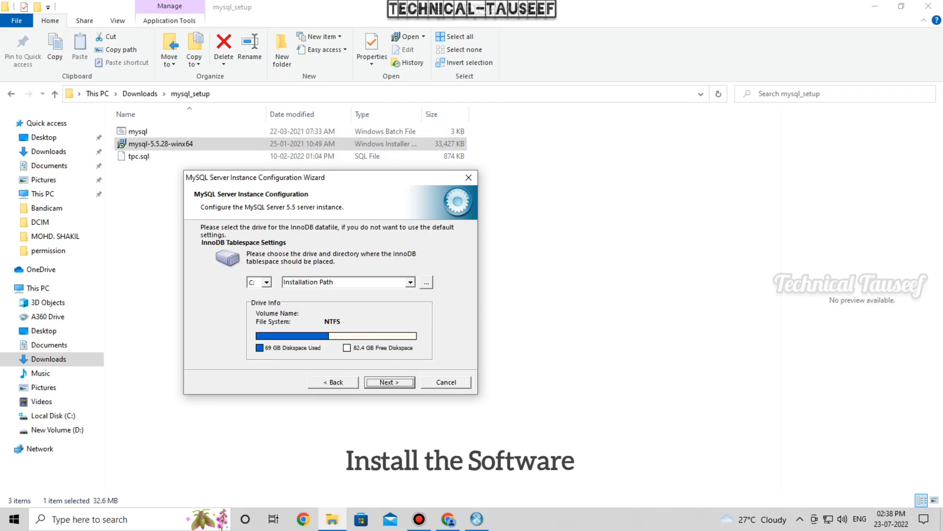
key(Return)
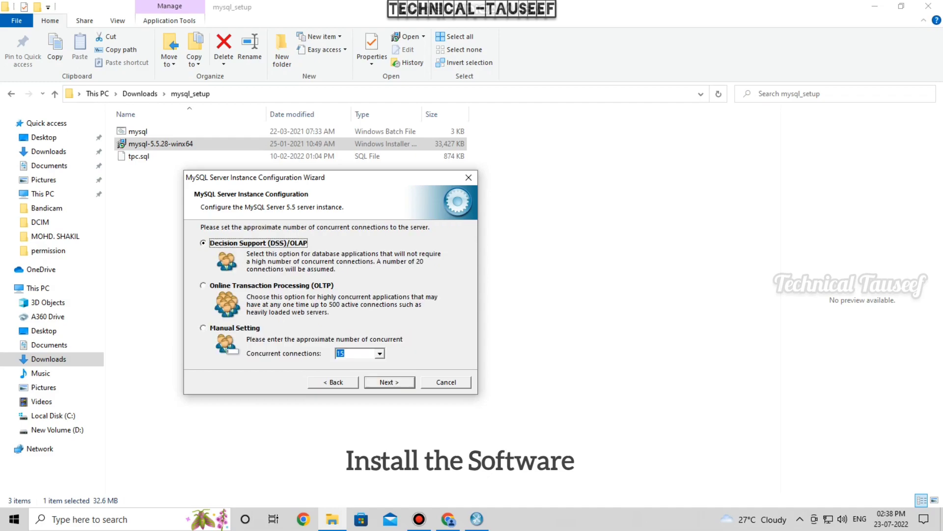
key(Return)
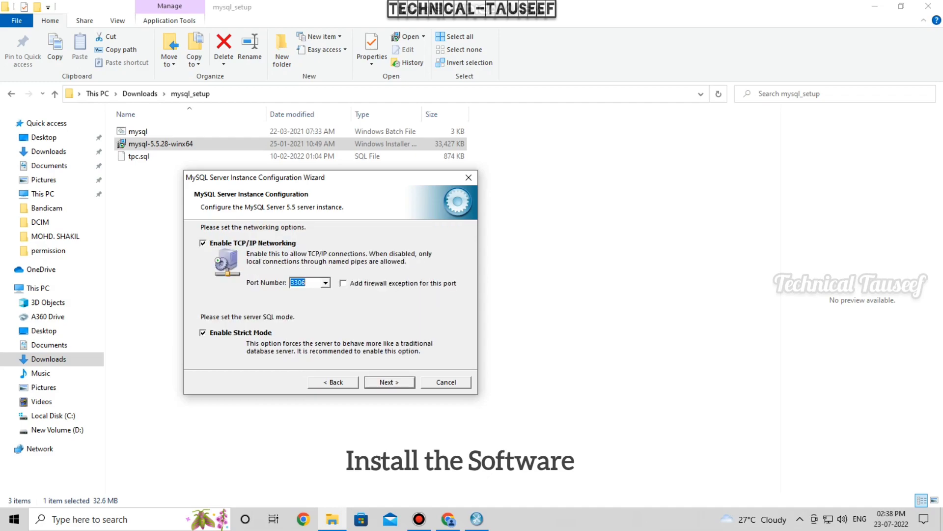
click(390, 383)
key(Return)
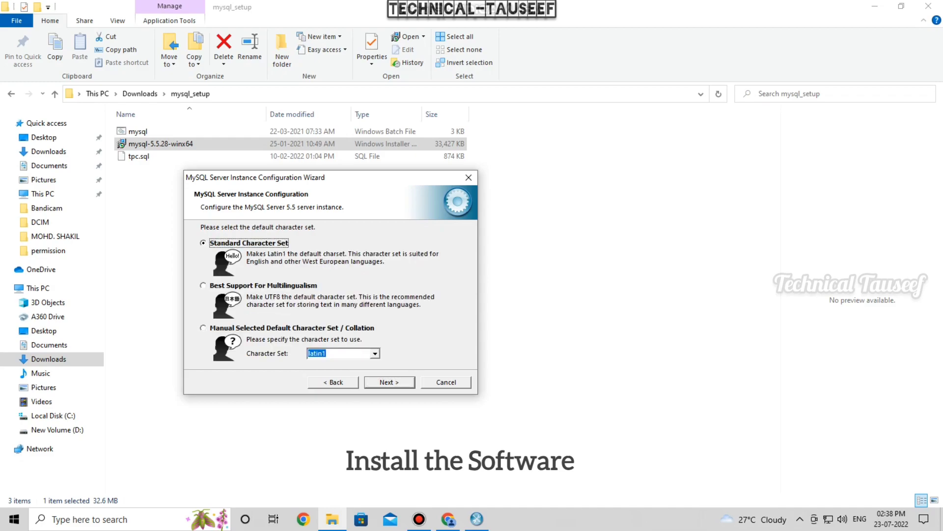
key(Return)
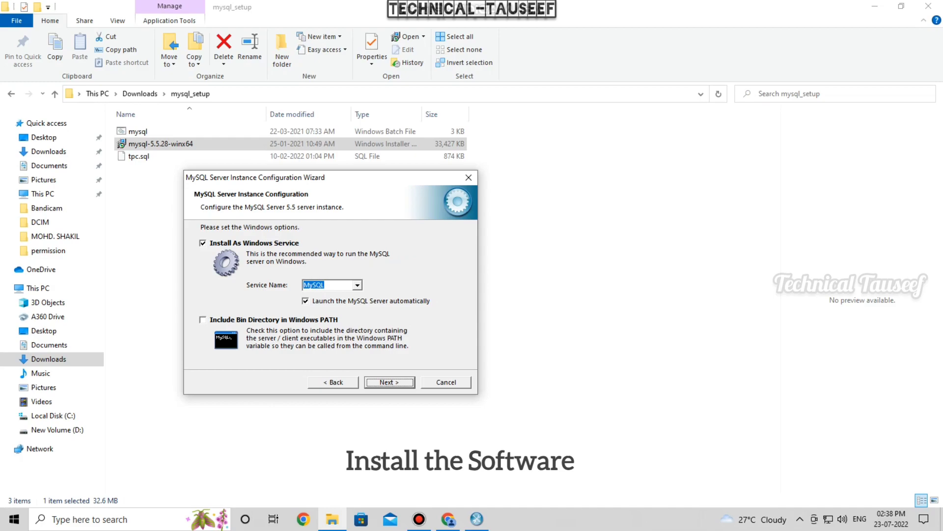
- Keep the service settings, skip a new root password, execute the configuration and finish
click(203, 319)
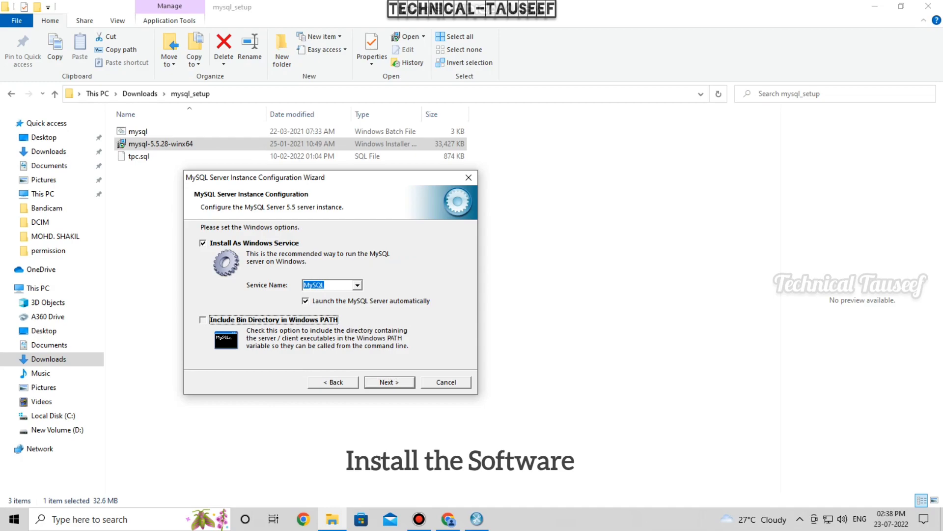
key(Return)
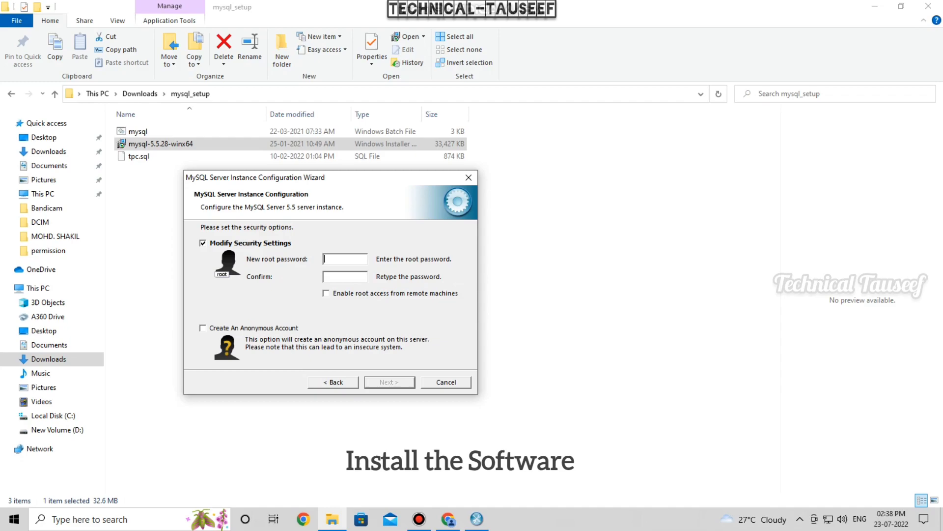
click(203, 243)
key(Return)
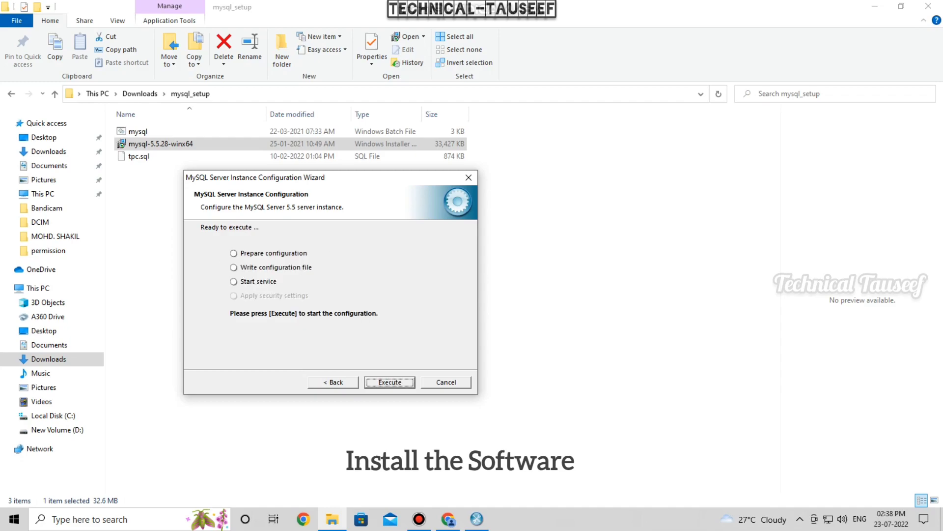
key(Return)
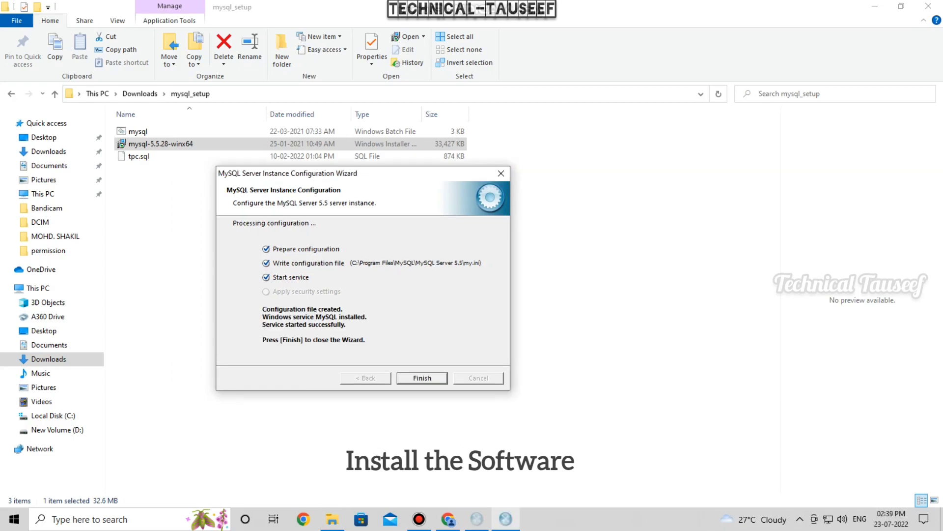
key(Return)
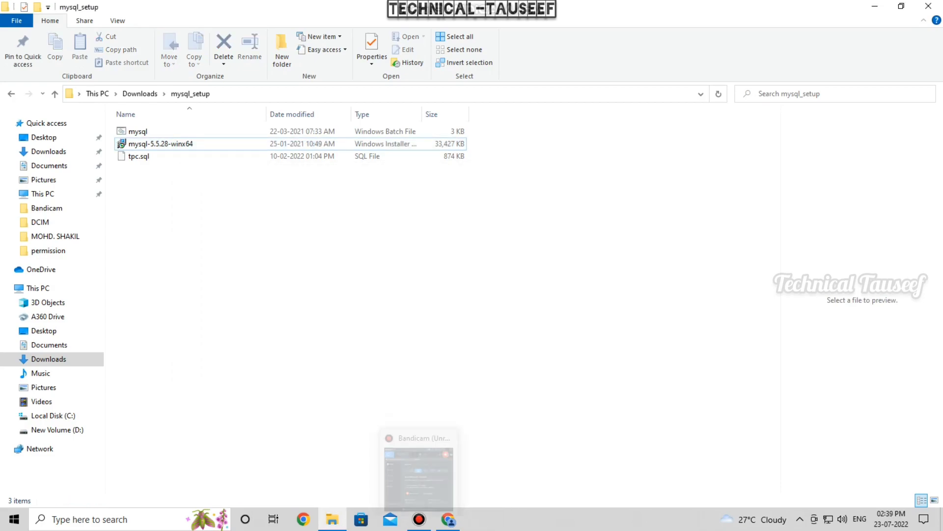
- Run the mysql setup batch file twice until it reports 'Installation ready', then close its console
double_click(174, 132)
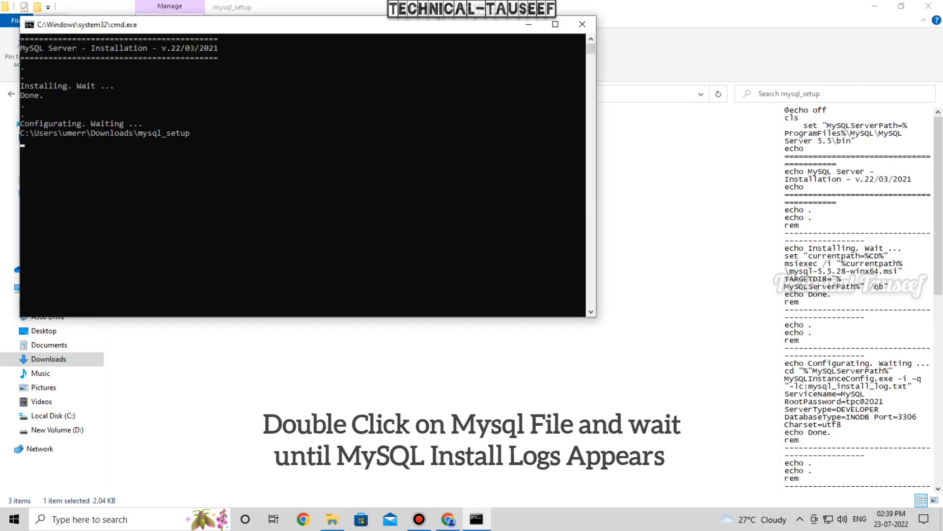
drag(295, 25, 424, 196)
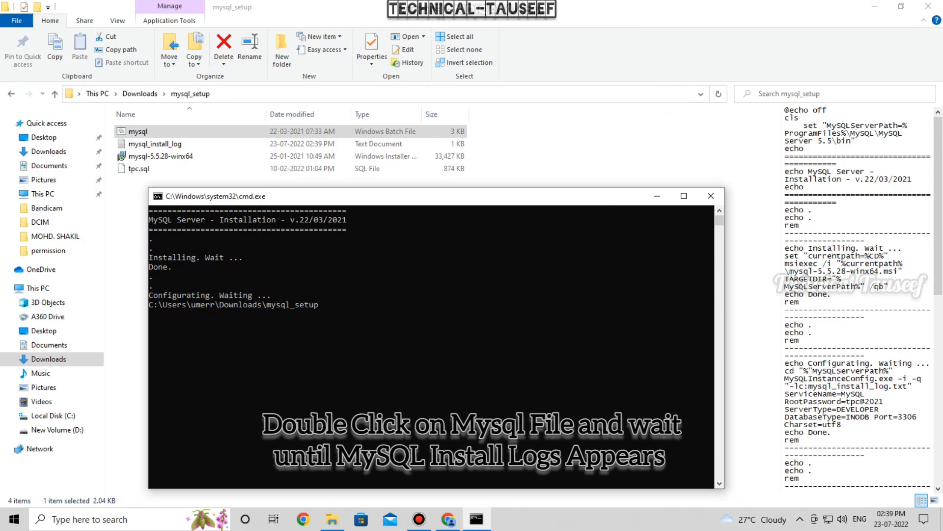
click(711, 196)
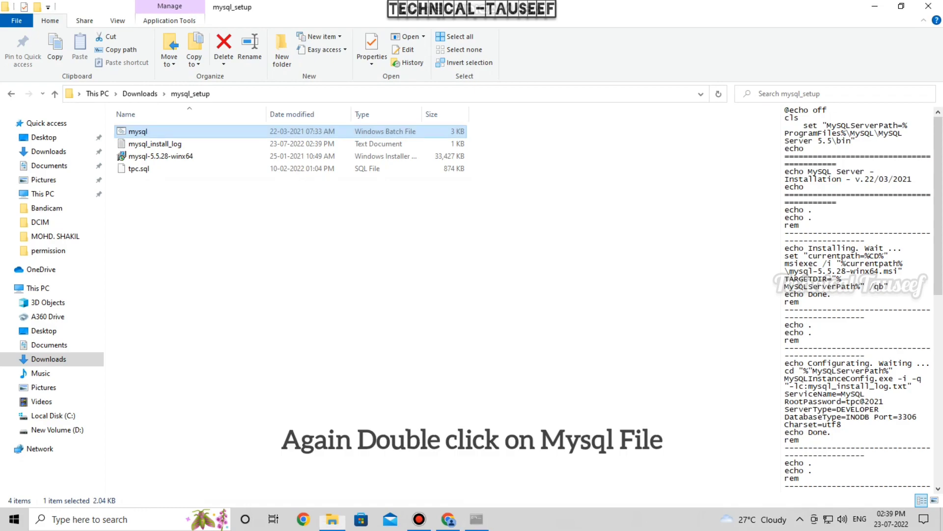
key(Return)
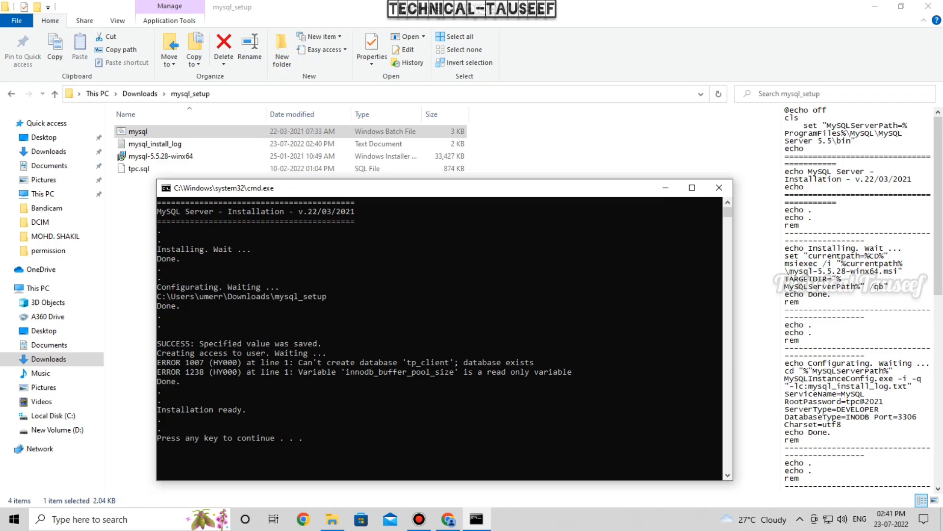
click(719, 188)
- Refresh the mysql_setup folder listing several times
right_click(303, 206)
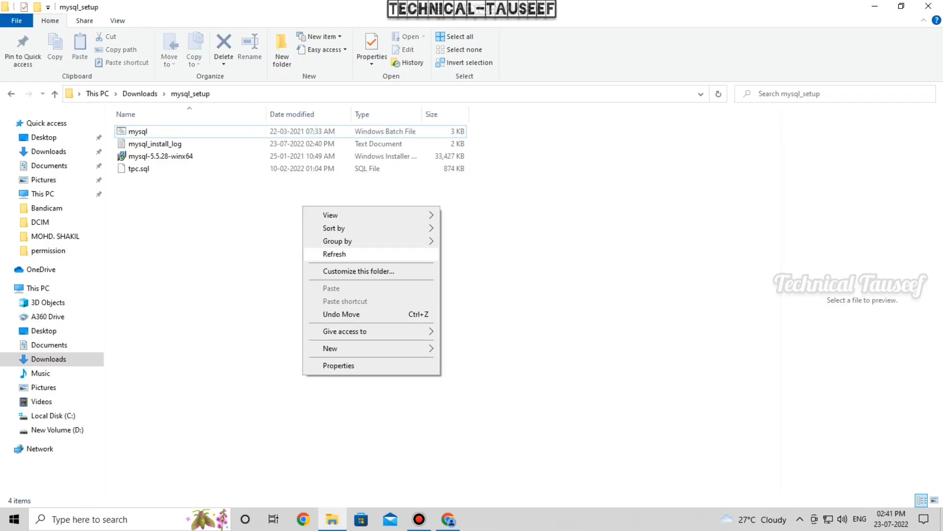
click(334, 254)
right_click(220, 233)
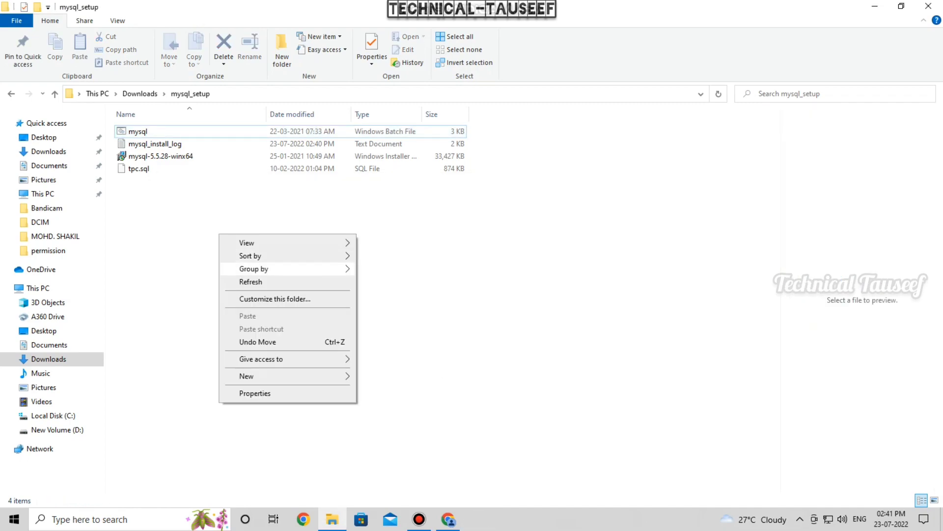
click(250, 282)
right_click(211, 254)
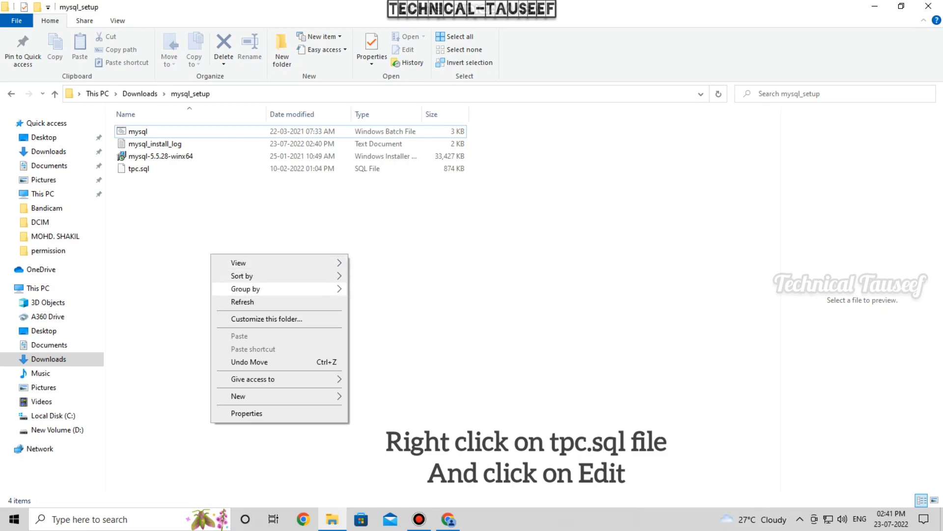
click(242, 301)
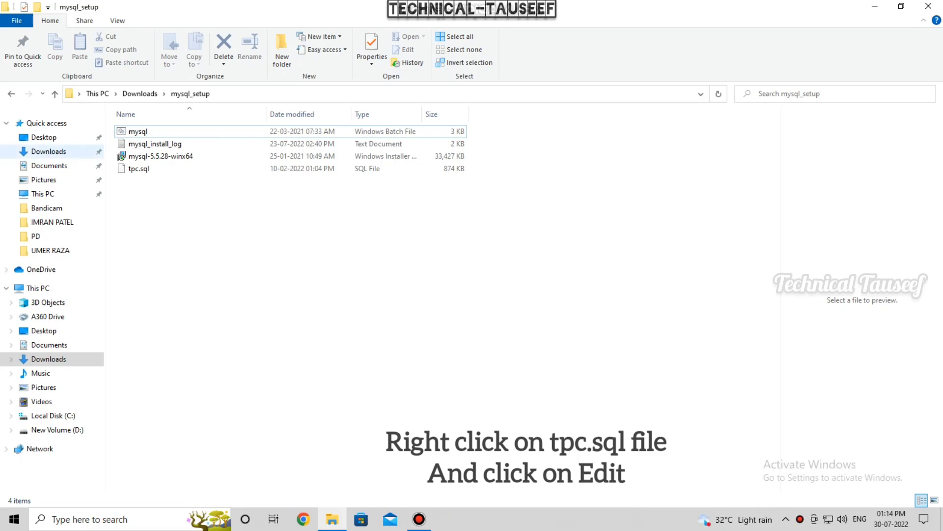
- Open tpc.sql in Notepad, copy its entire script, and minimize the editor
click(139, 168)
right_click(161, 168)
click(187, 200)
right_click(366, 168)
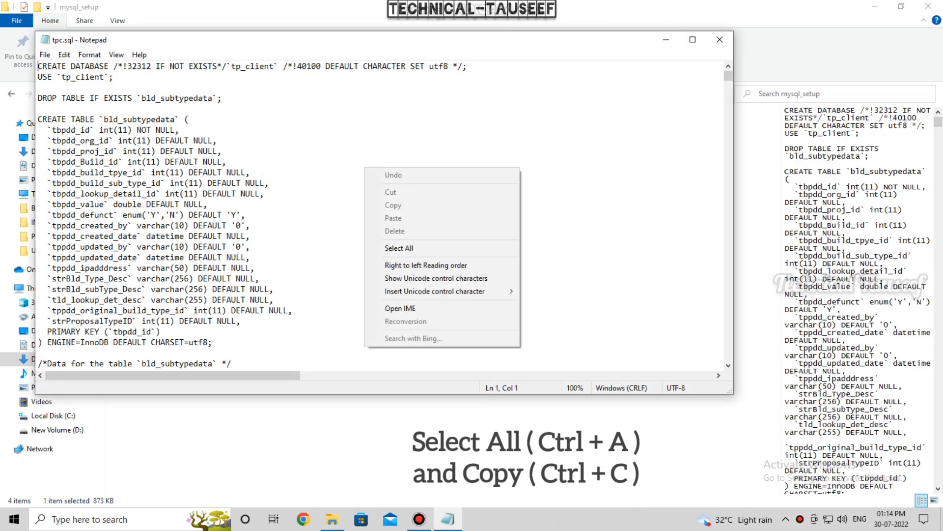
click(399, 248)
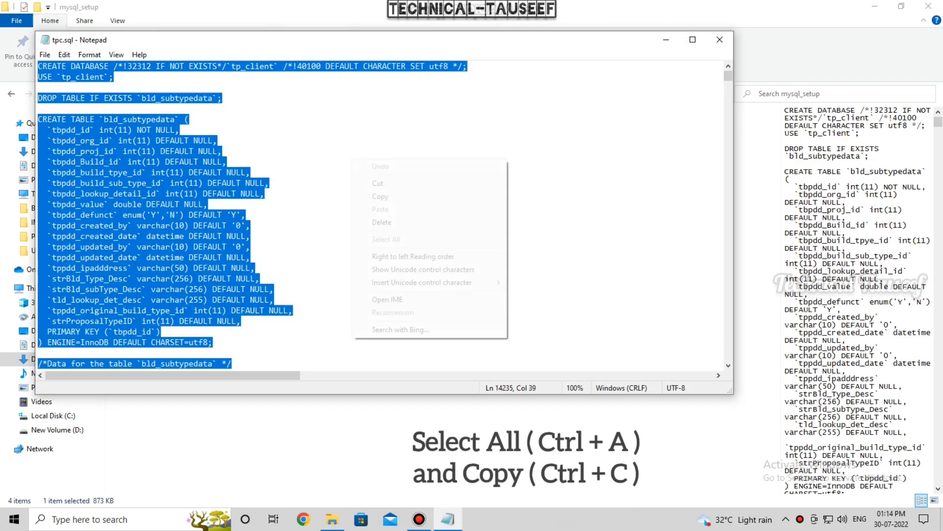
right_click(353, 159)
click(380, 196)
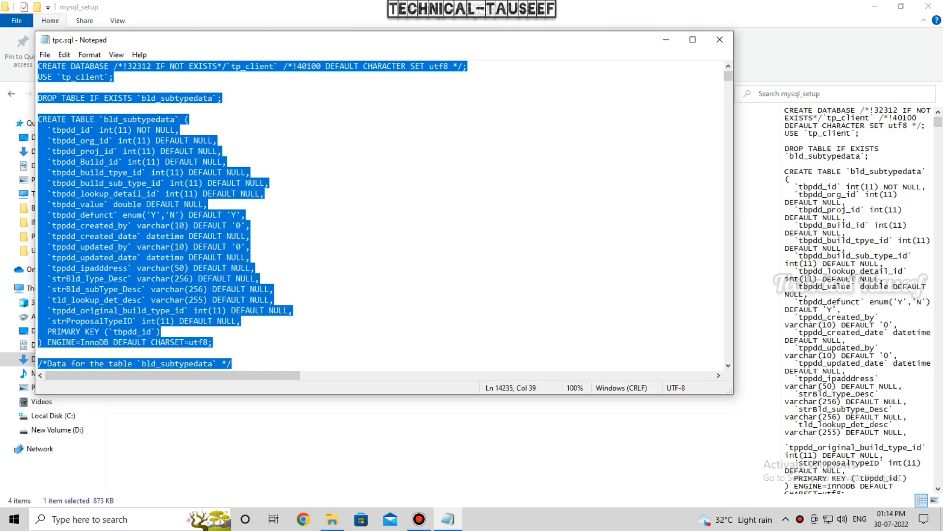
click(666, 40)
- Launch Command Prompt through Windows search for 'cmd' and begin typing a mysql command
key(super+s)
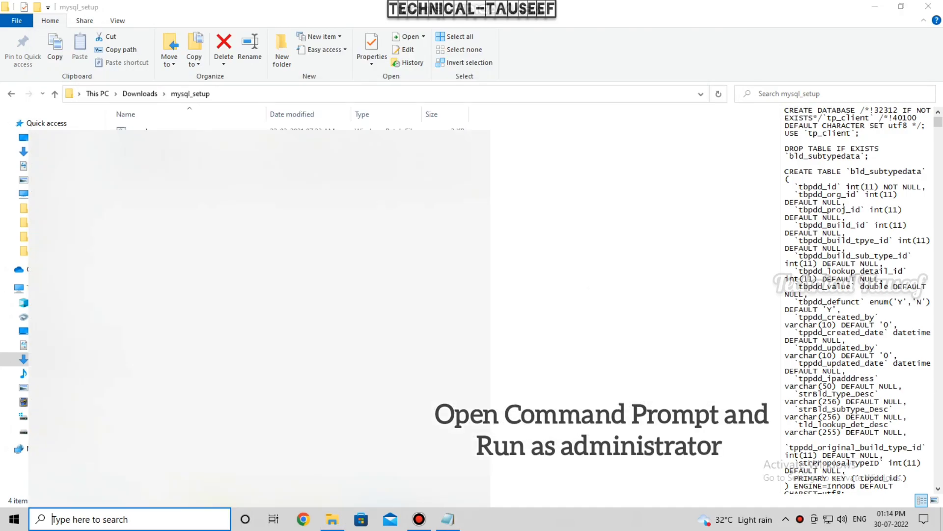
text(cmd)
key(Return)
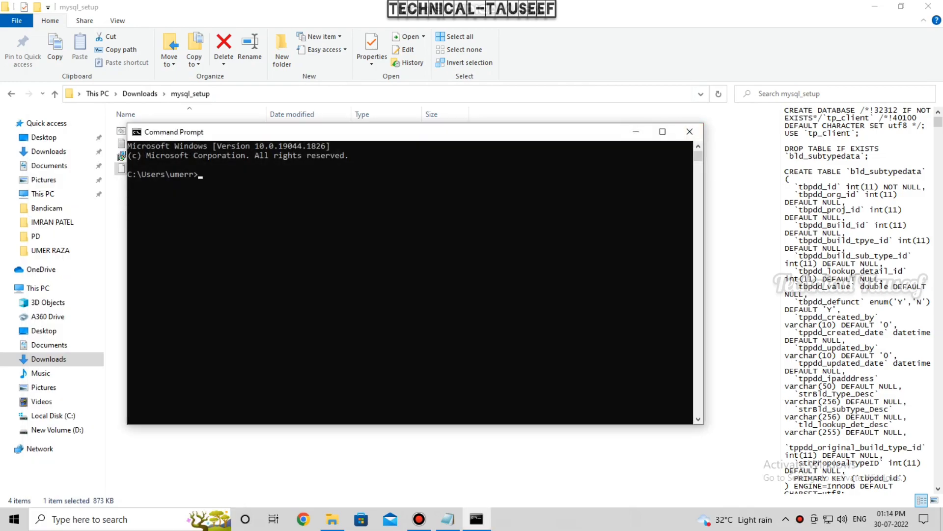
text(mya)
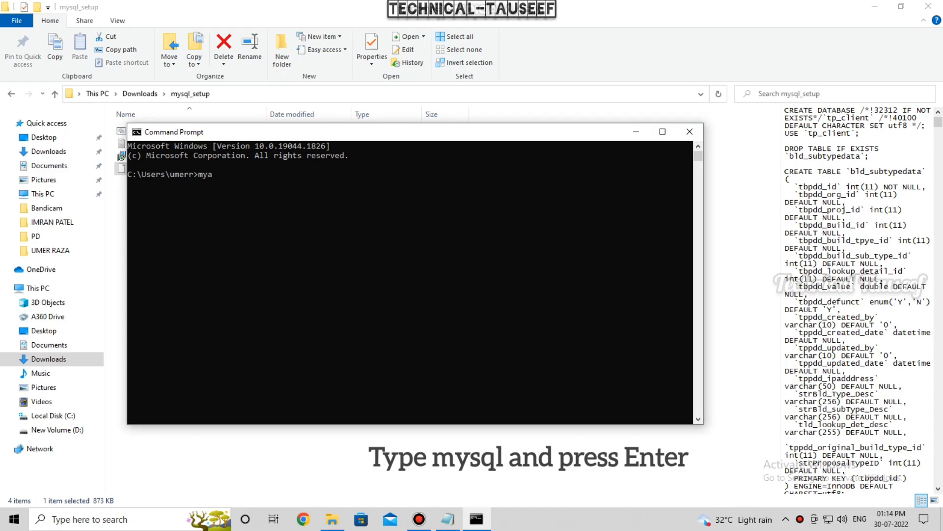
key(BackSpace)
text(sql)
- Log in to the MySQL monitor with 'mysql -u root -p' and the root password
key(Return)
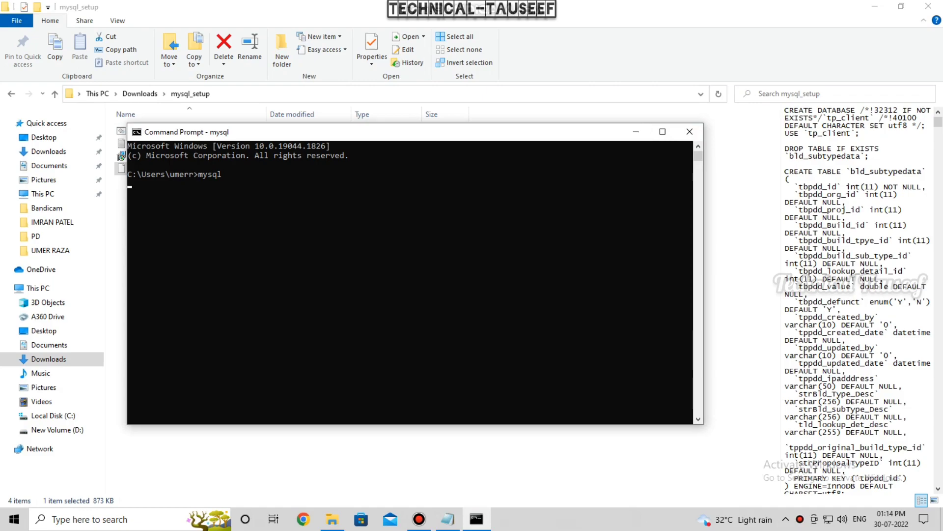
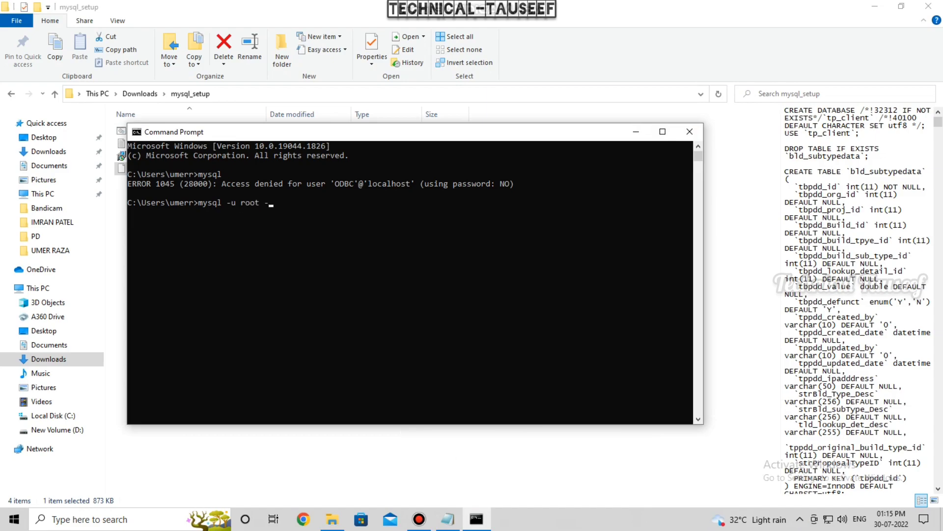
key(Return)
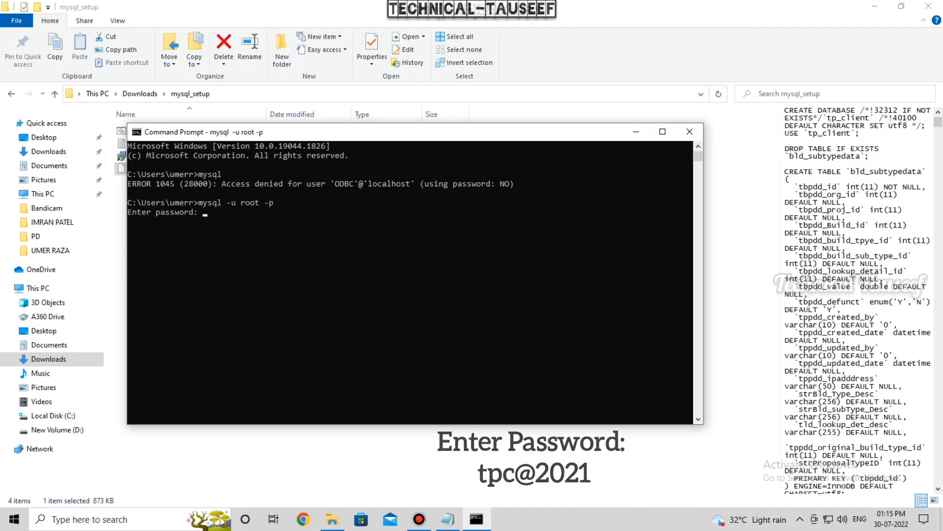
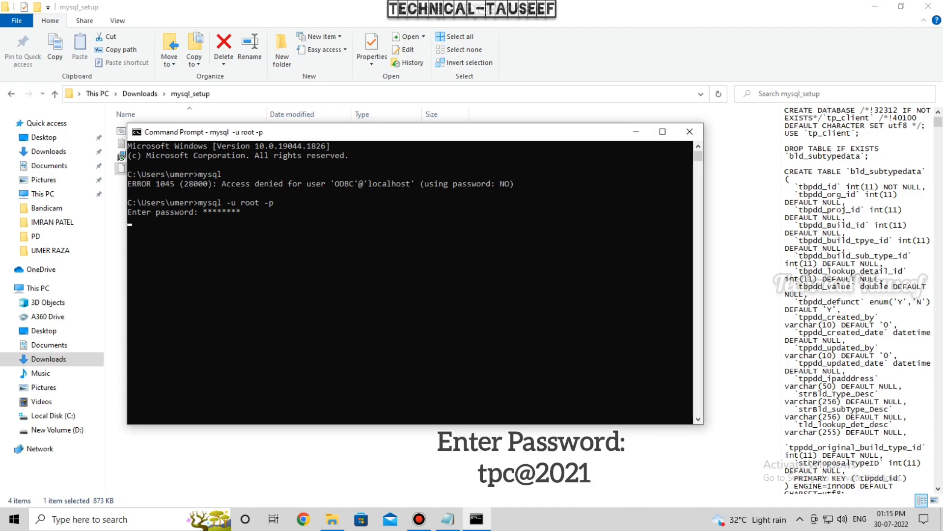
key(Return)
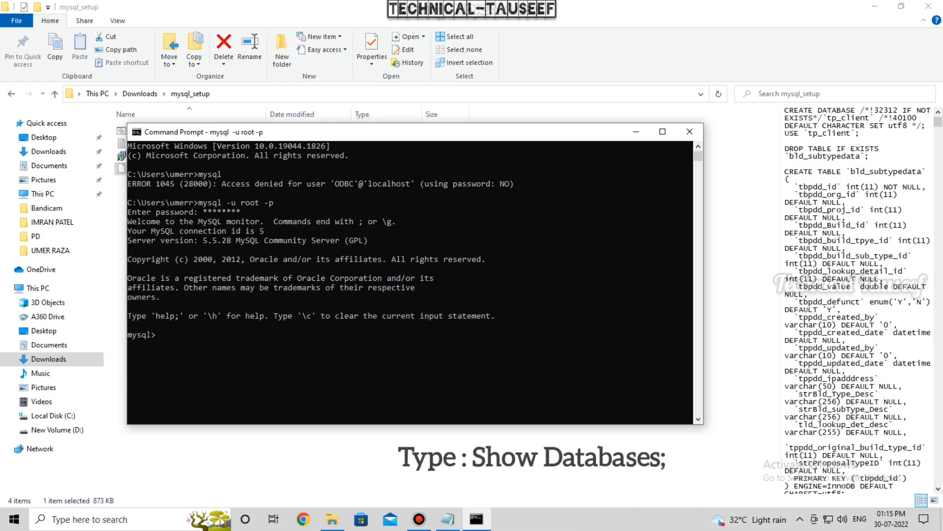
- List the server's databases with 'show databases;'
text(show databases;)
key(Return)
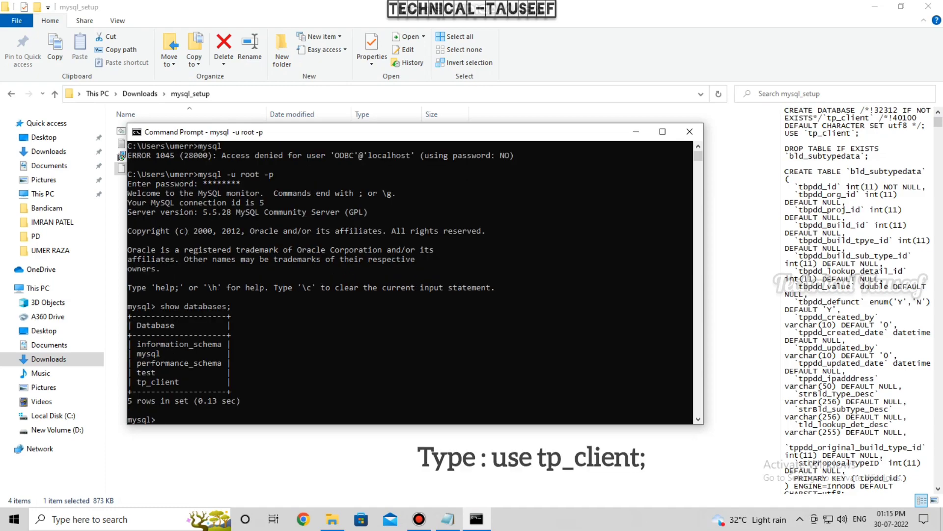
- Switch to tp_client with 'use tp_client' and list its tables with 'show tables;'
text(use tp_client)
key(Return)
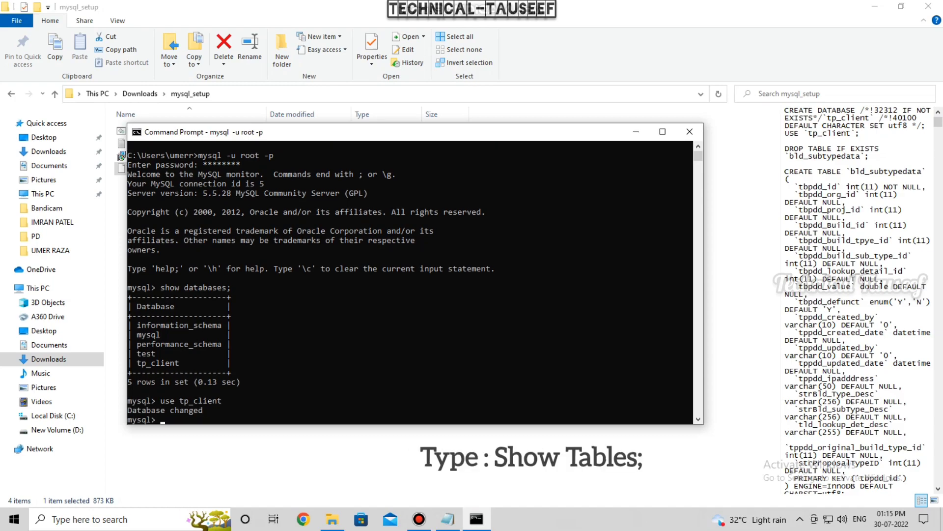
text(show tables)
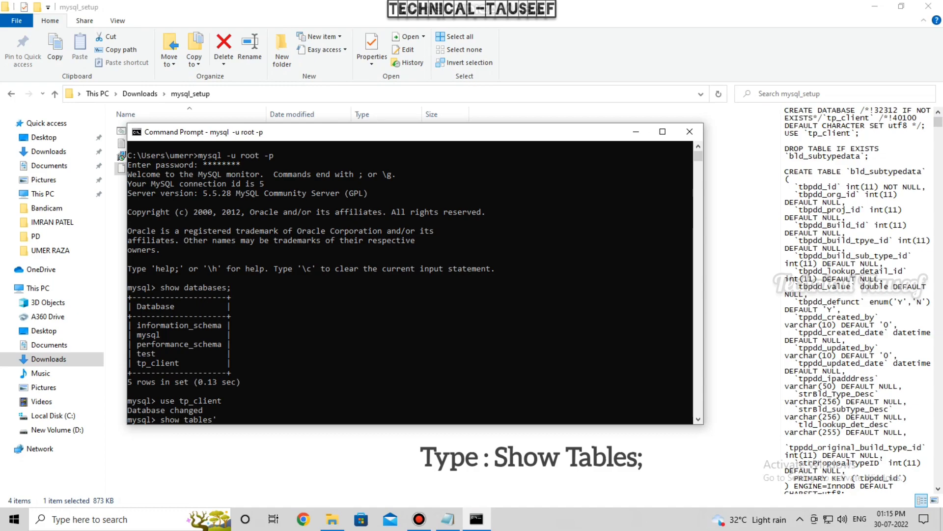
text(;)
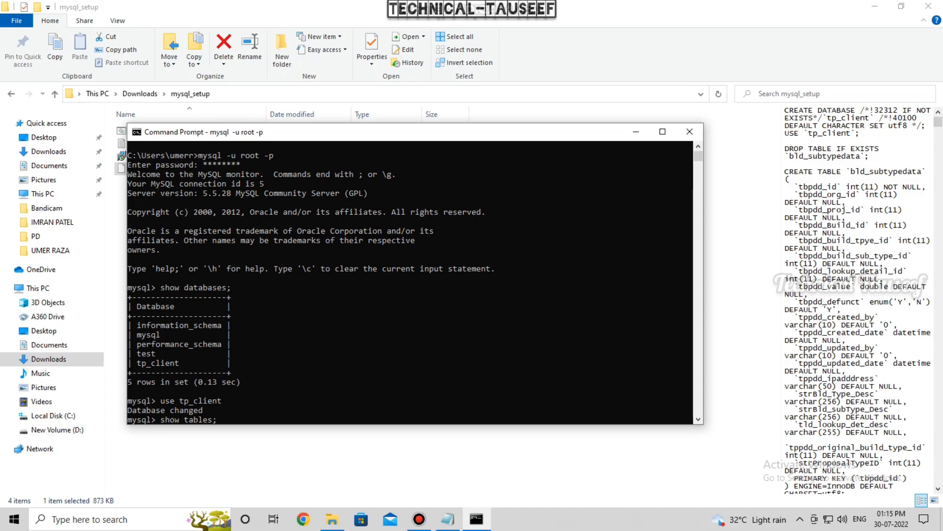
key(Return)
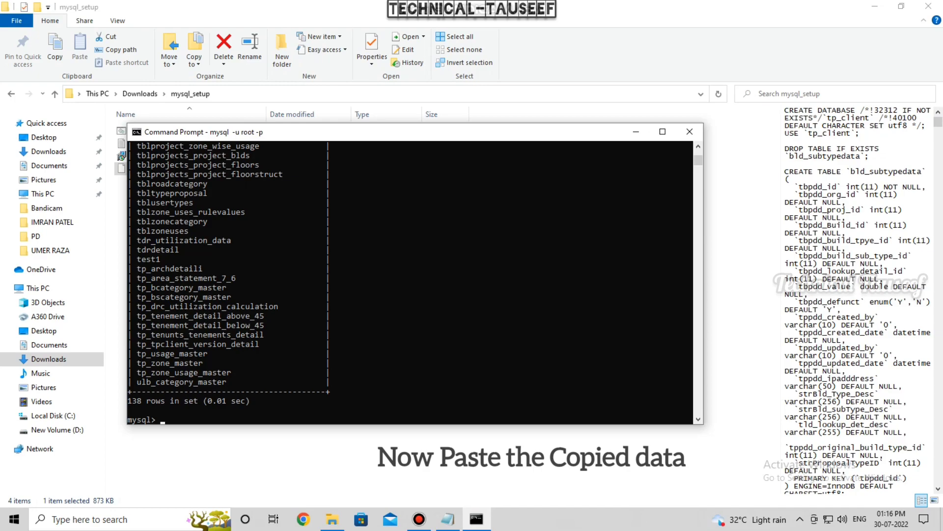
- Paste the copied tpc.sql script at the mysql> prompt to run it
key(ctrl+v)
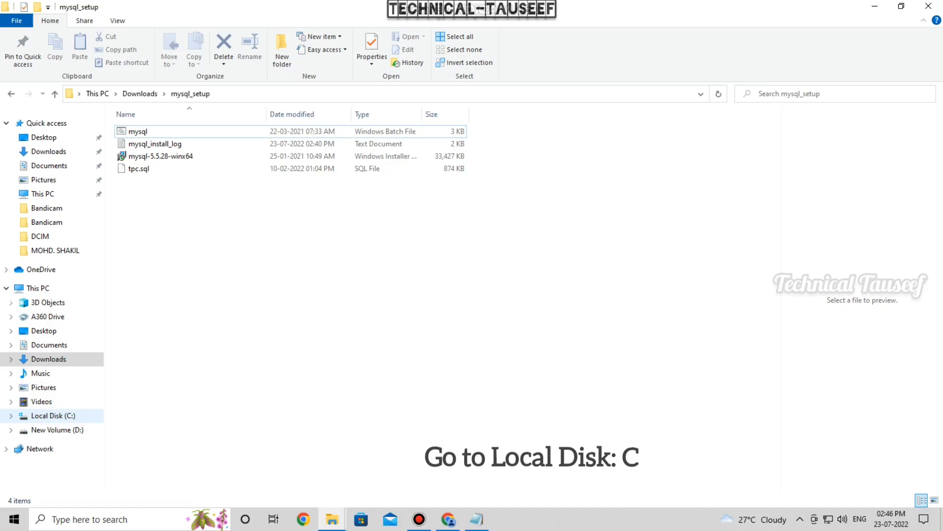
- Open C:\Program Files\TP Client\TPC_PRD\SOFT\TPClient2020 in File Explorer
click(53, 415)
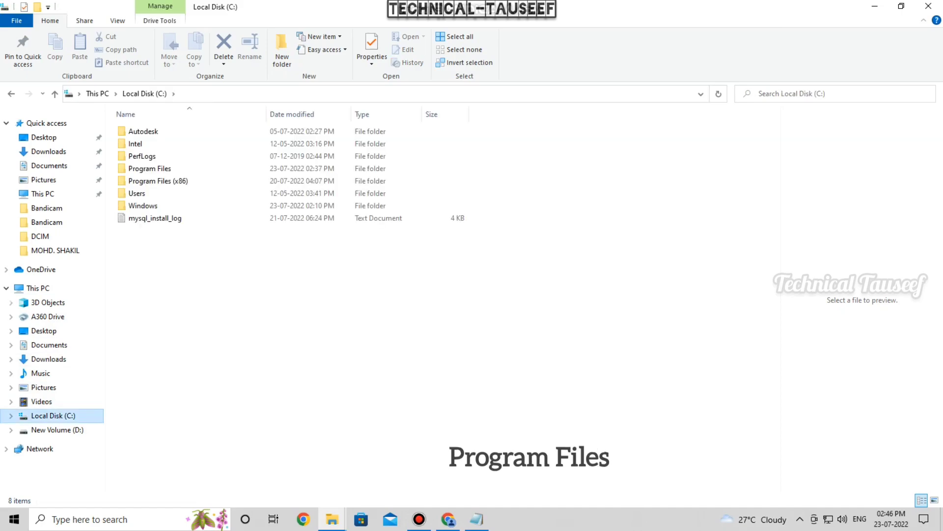
double_click(149, 168)
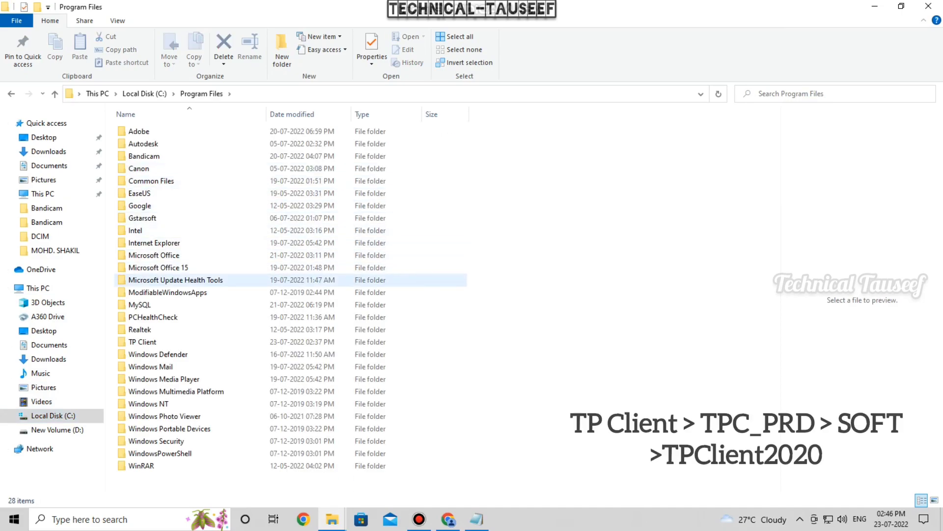
double_click(142, 341)
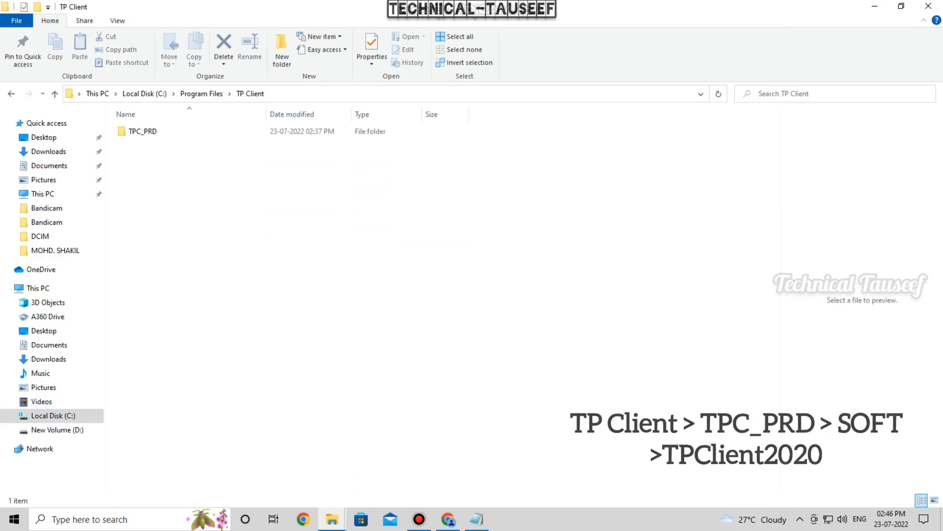
double_click(143, 132)
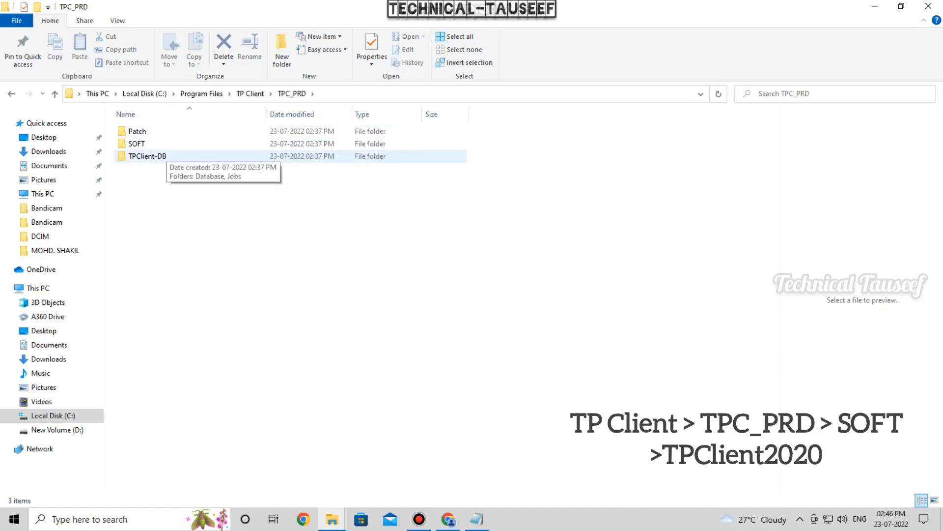
click(147, 156)
double_click(136, 143)
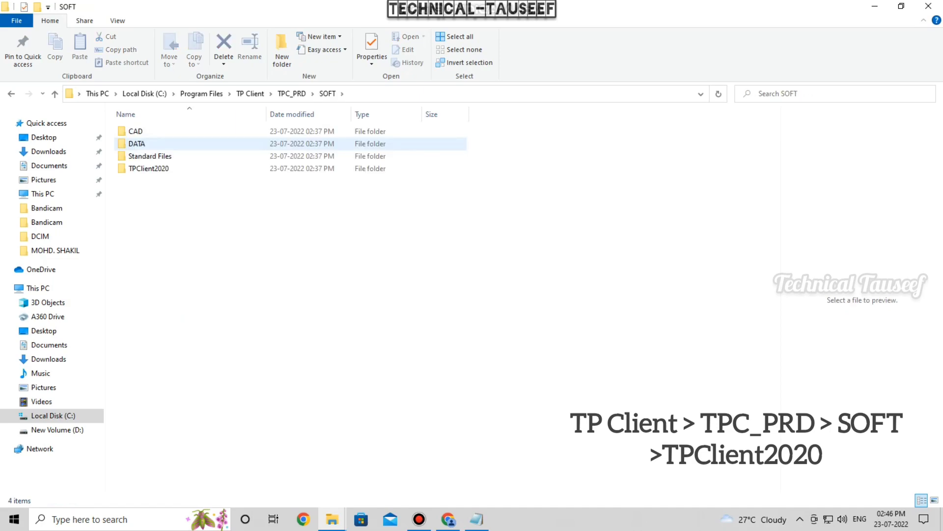
click(148, 168)
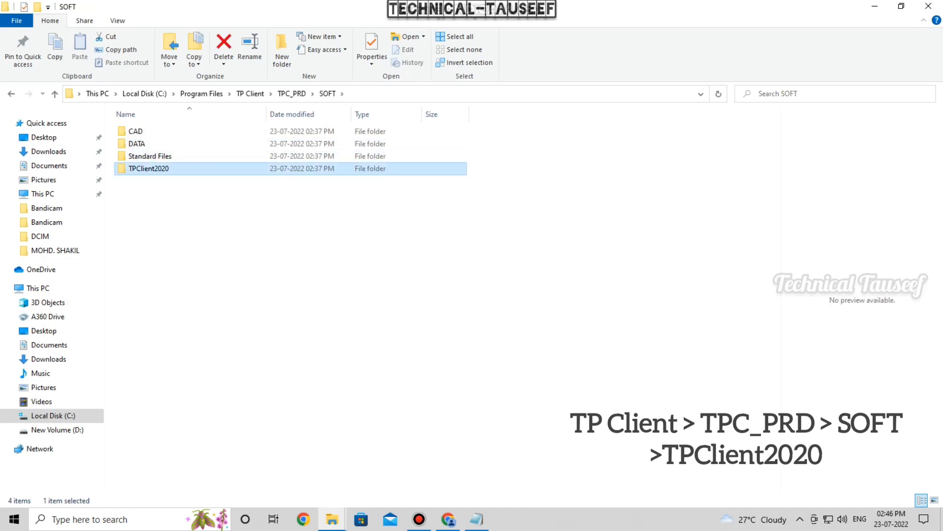
double_click(149, 168)
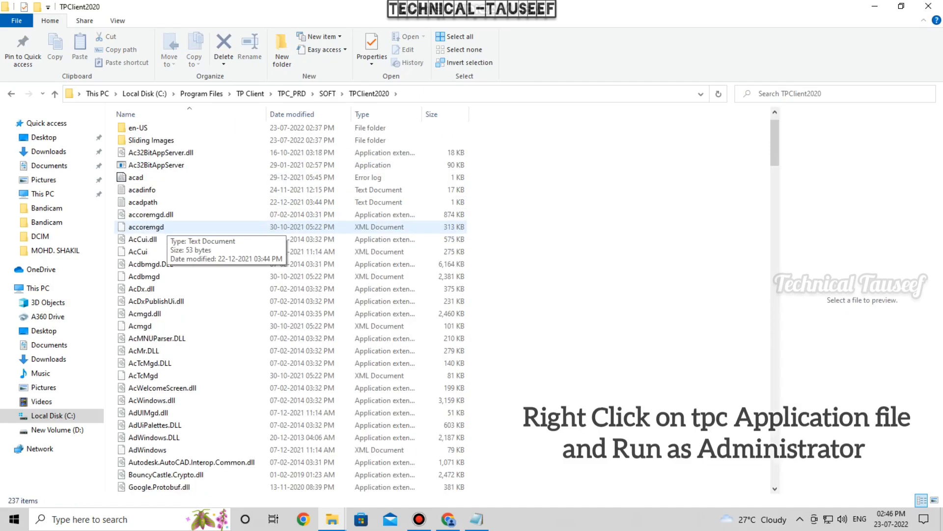
- Scroll down the TPClient2020 folder and select the tpc application file
scroll(162, 241, down, 20)
scroll(162, 252, down, 20)
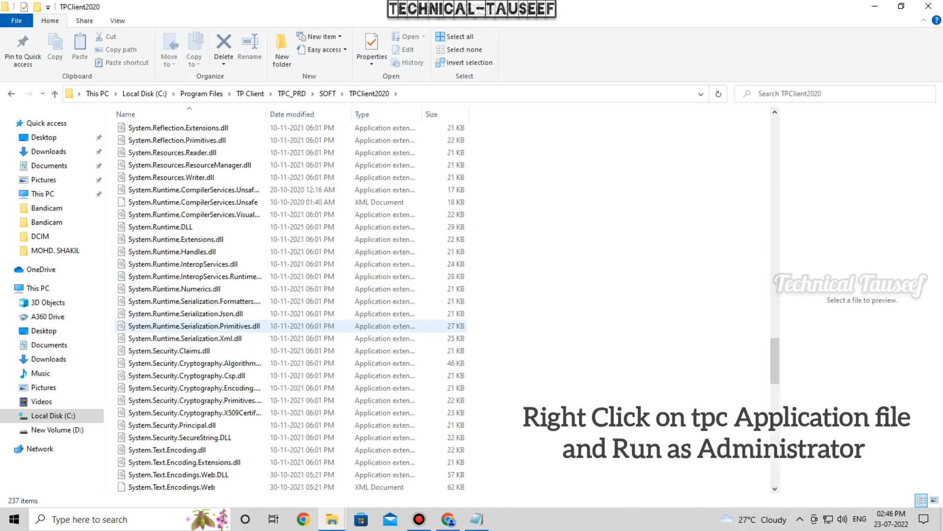
scroll(162, 320, down, 20)
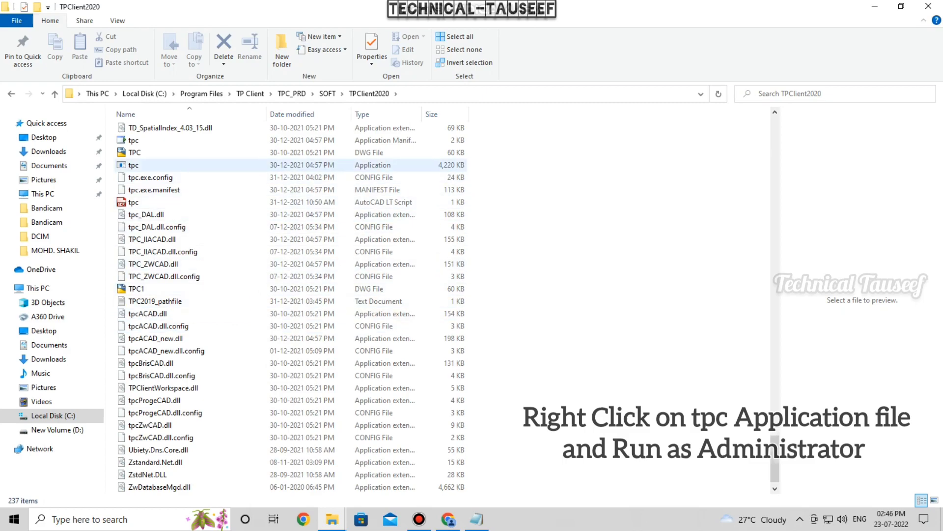
click(147, 141)
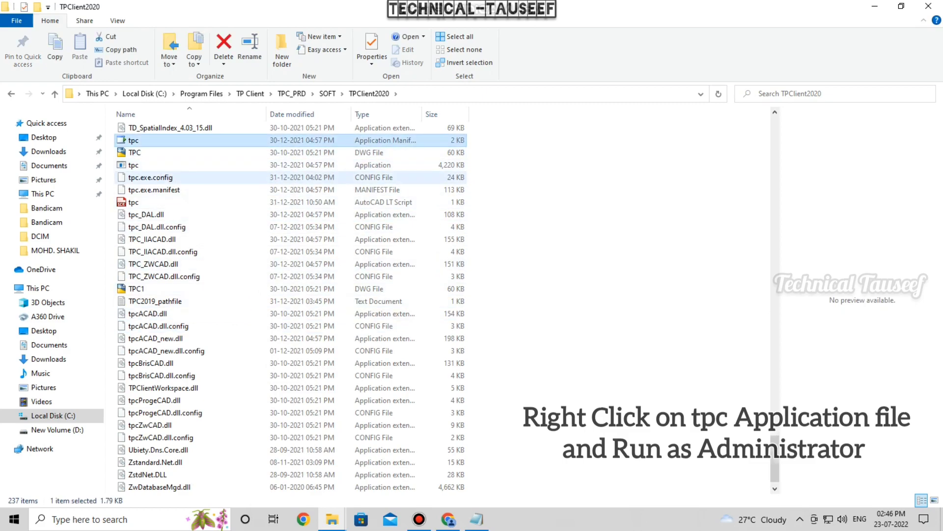
click(142, 165)
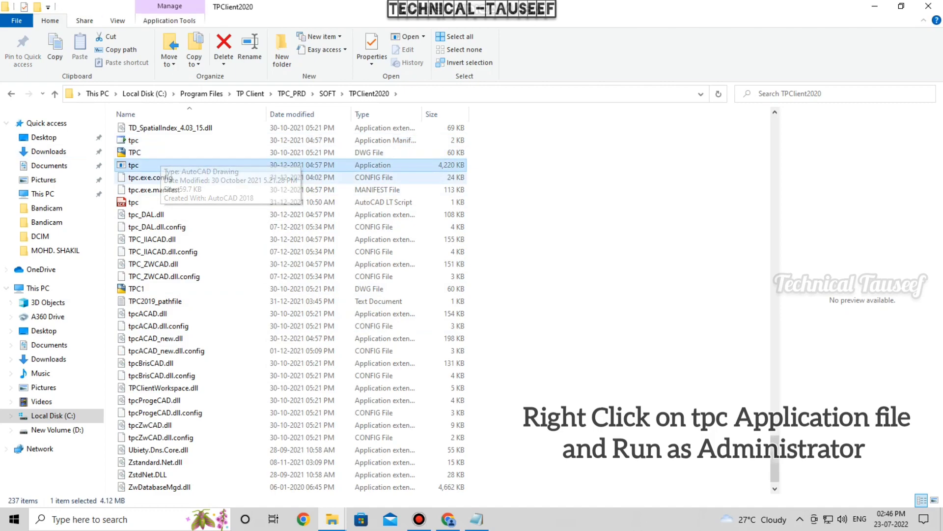
- Run tpc as administrator and log in with the user's e-mail and password
right_click(171, 162)
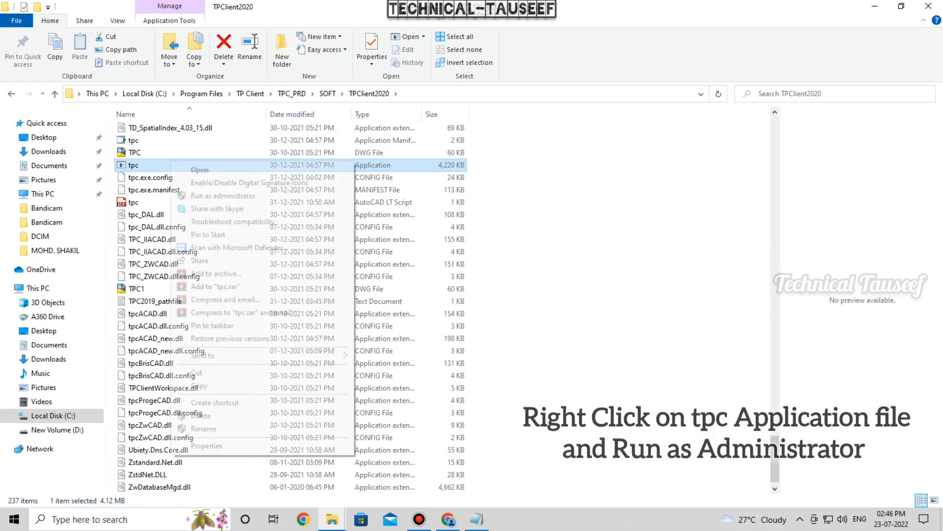
click(207, 195)
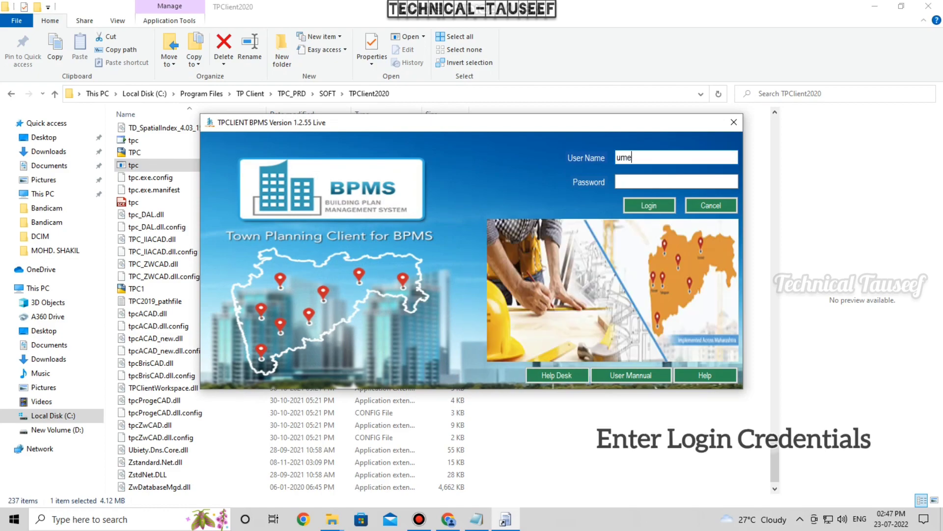
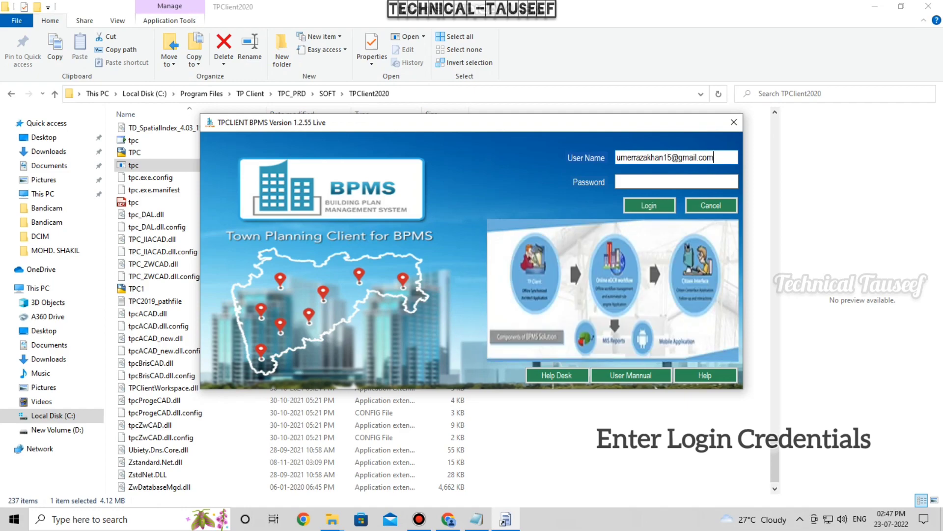
key(Caps_Lock)
text(******)
key(Return)
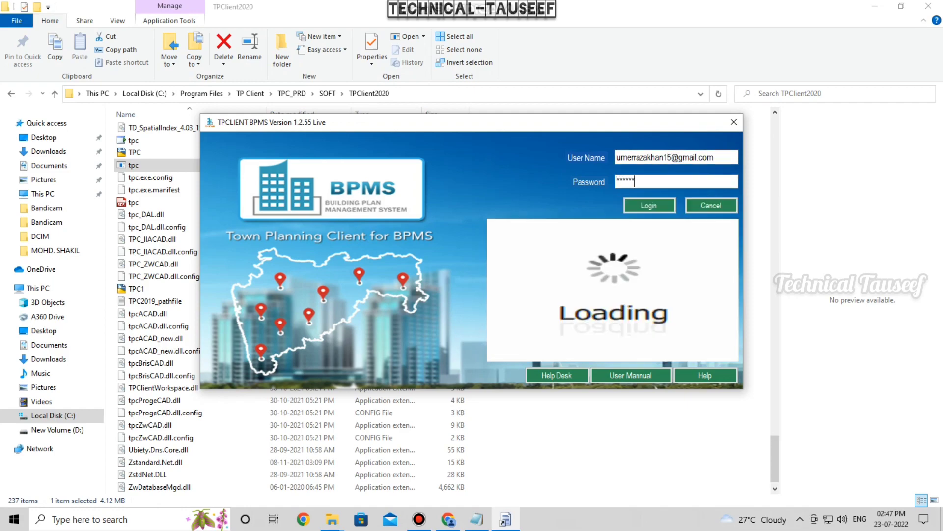
text(*)
key(Tab)
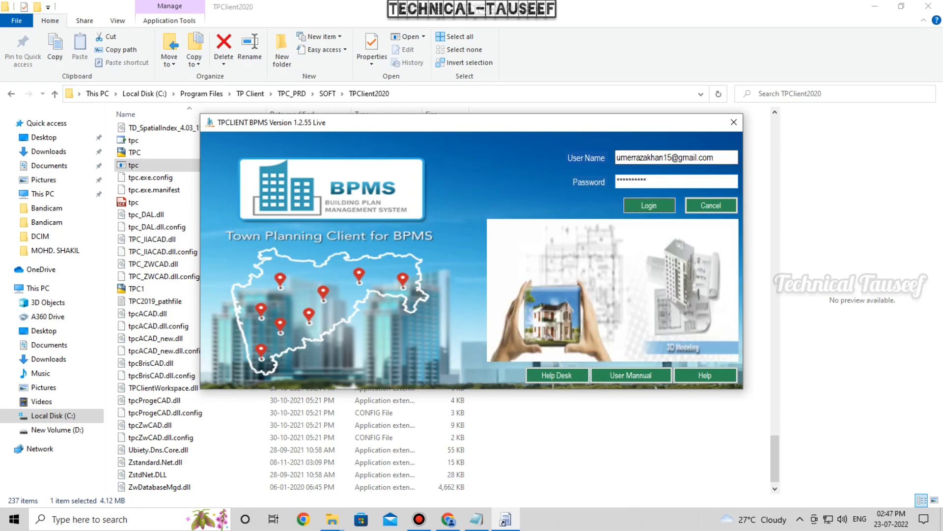
key(Return)
key(Return)
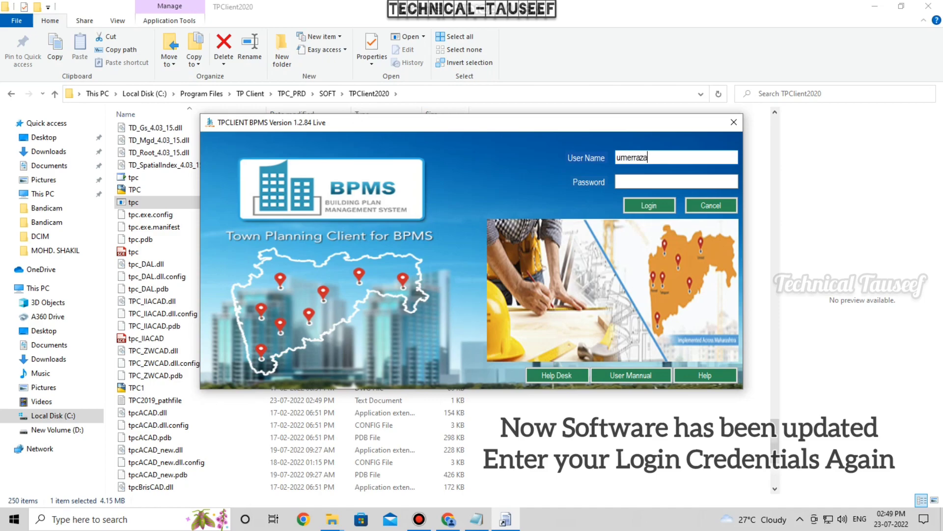
- Re-enter the user's e-mail and password in the 1.2.84 login window and submit
key(Tab)
text(*****)
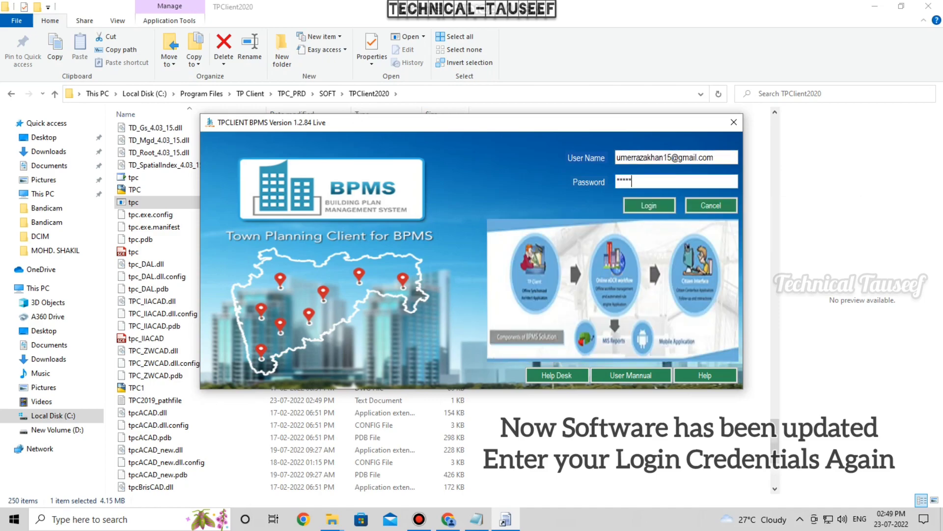
text(***)
key(Return)
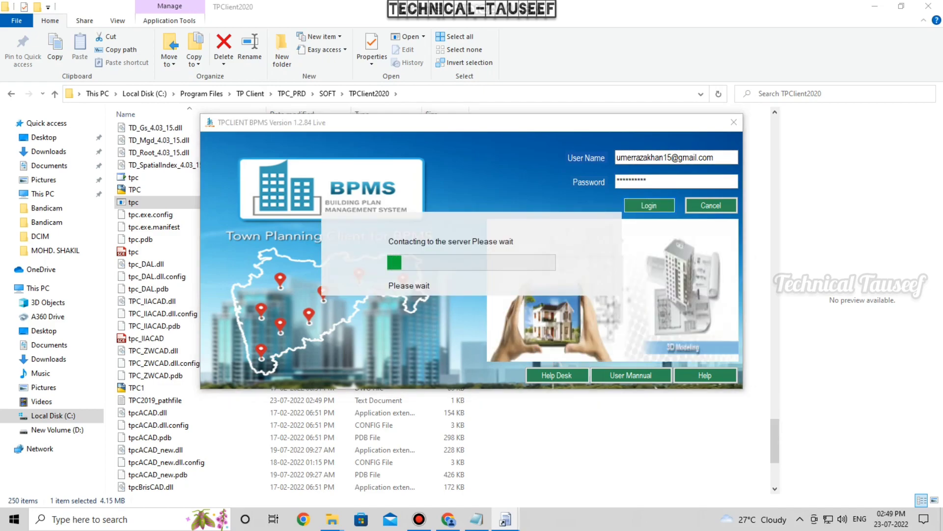